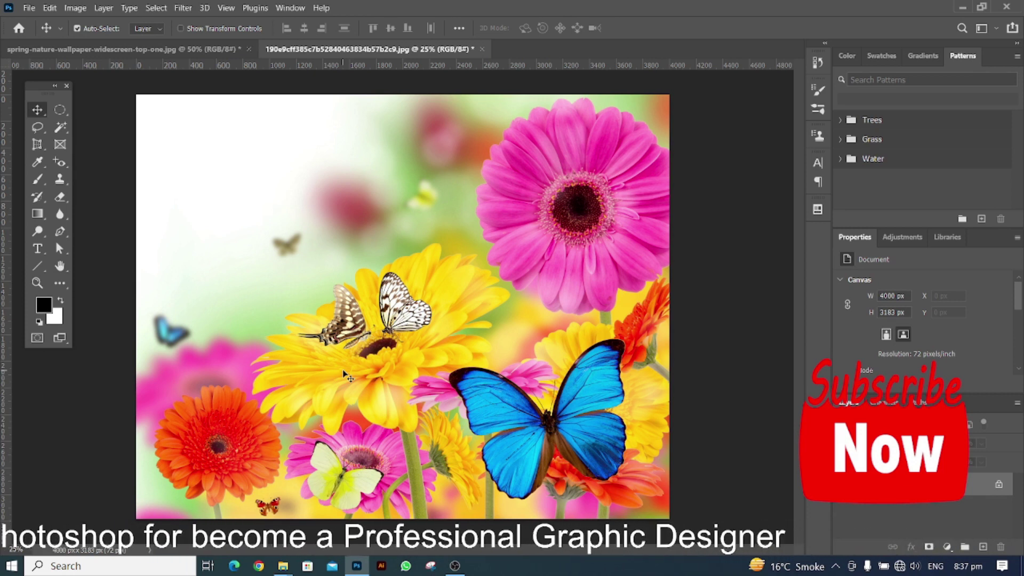
With the Rectangular Marquee in New selection mode, select a rectangle from the white upper-left area to the yellow flower's lower petals
{"action": "left_click", "coordinate": [61, 109]}
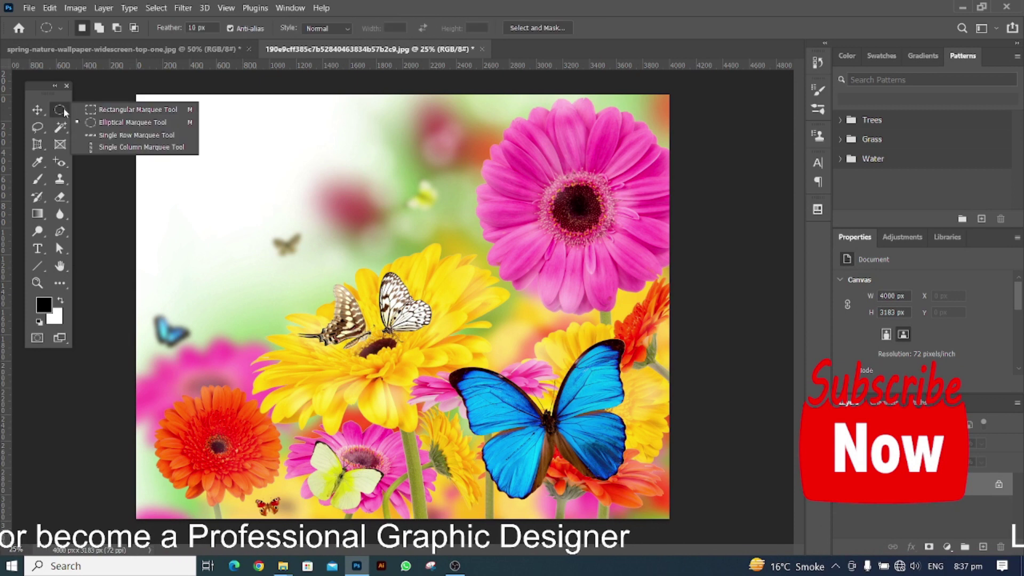
{"action": "left_click", "coordinate": [110, 112]}
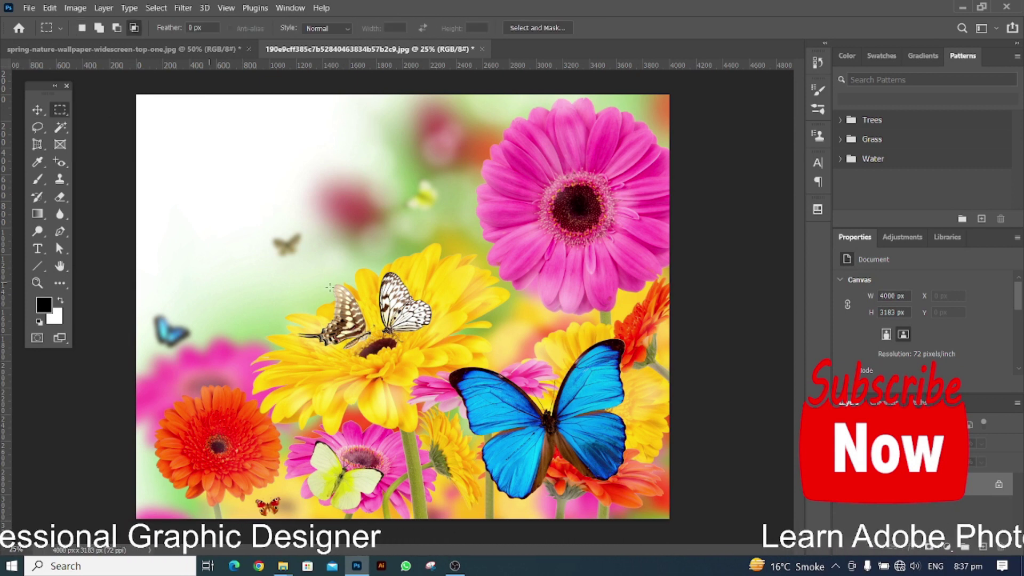
{"action": "left_click", "coordinate": [82, 28]}
{"action": "left_click_drag", "start_coordinate": [180, 126], "coordinate": [495, 394]}
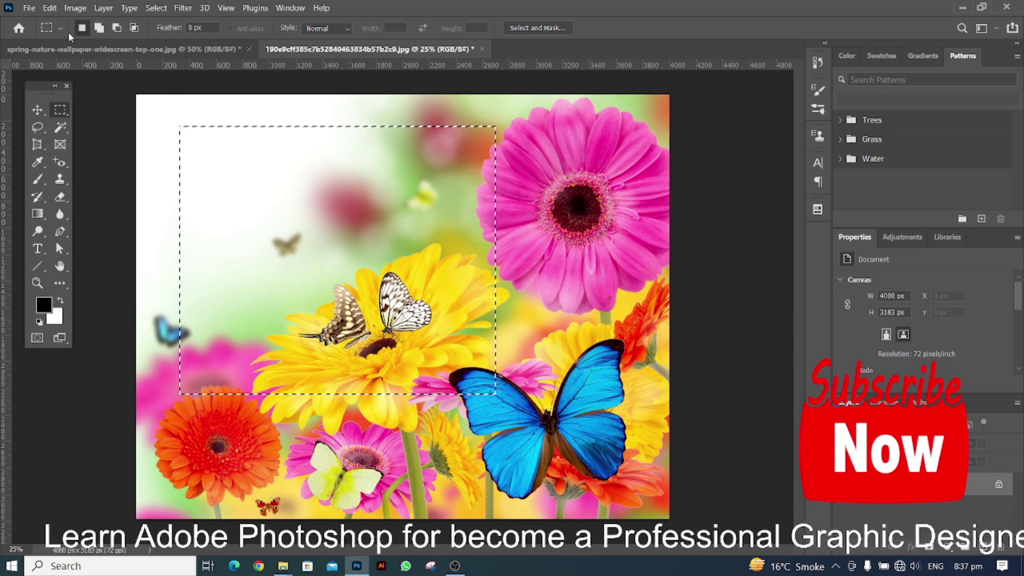
Replace the rectangular selection with an upright elliptical one around the blurred background and the yellow flower with its two butterflies
{"action": "right_click", "coordinate": [59, 112]}
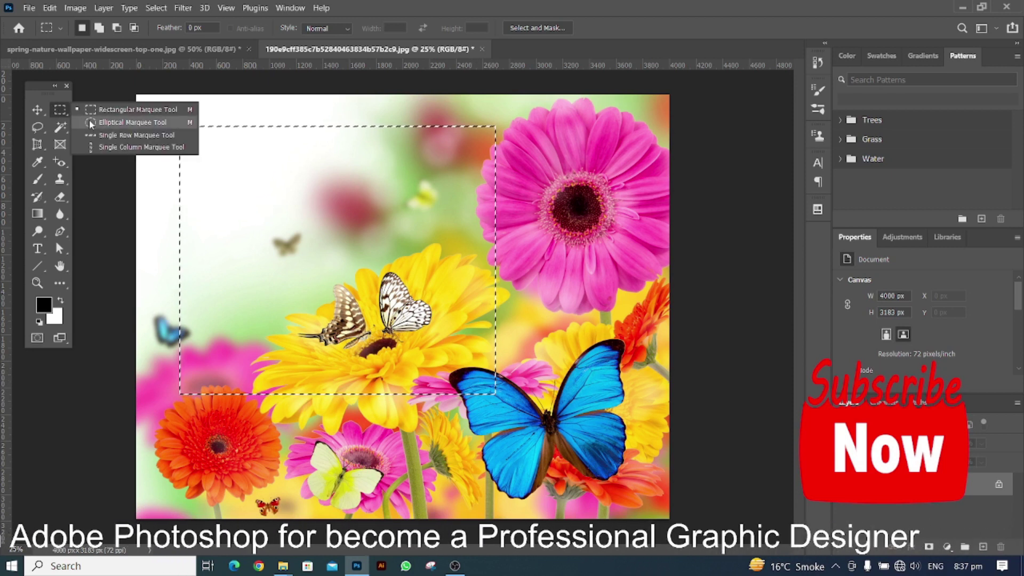
{"action": "left_click", "coordinate": [131, 122]}
{"action": "left_click_drag", "start_coordinate": [215, 111], "coordinate": [498, 435]}
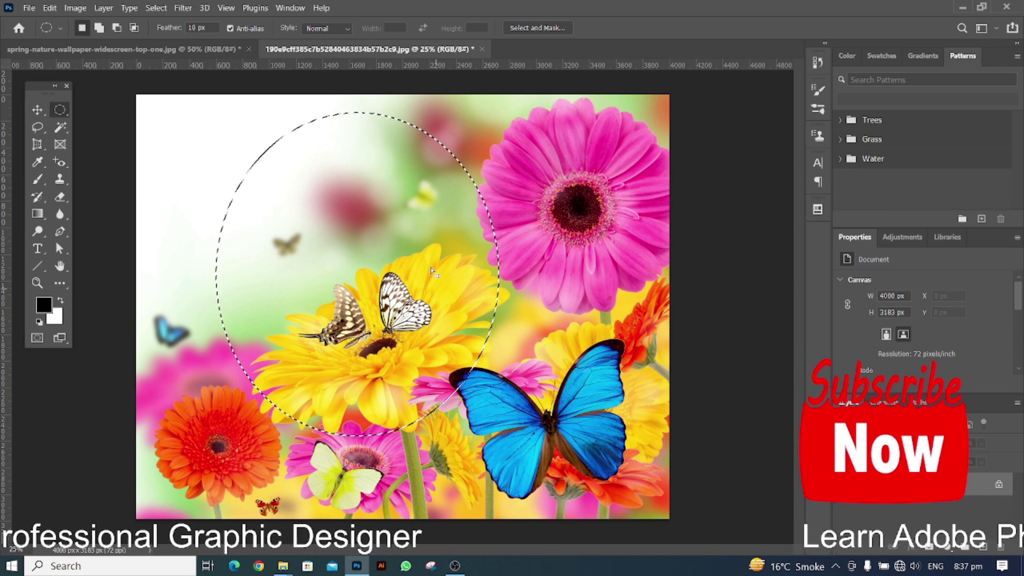
Replace the ellipse with a large rectangular selection reaching from the white upper-left area to the body of the big blue butterfly
{"action": "right_click", "coordinate": [63, 110]}
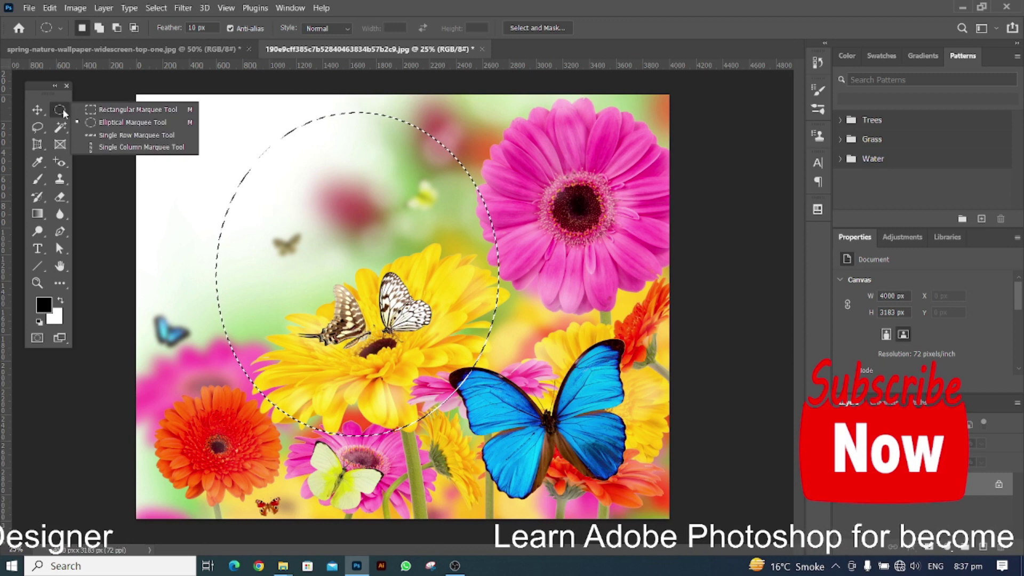
{"action": "left_click", "coordinate": [103, 109]}
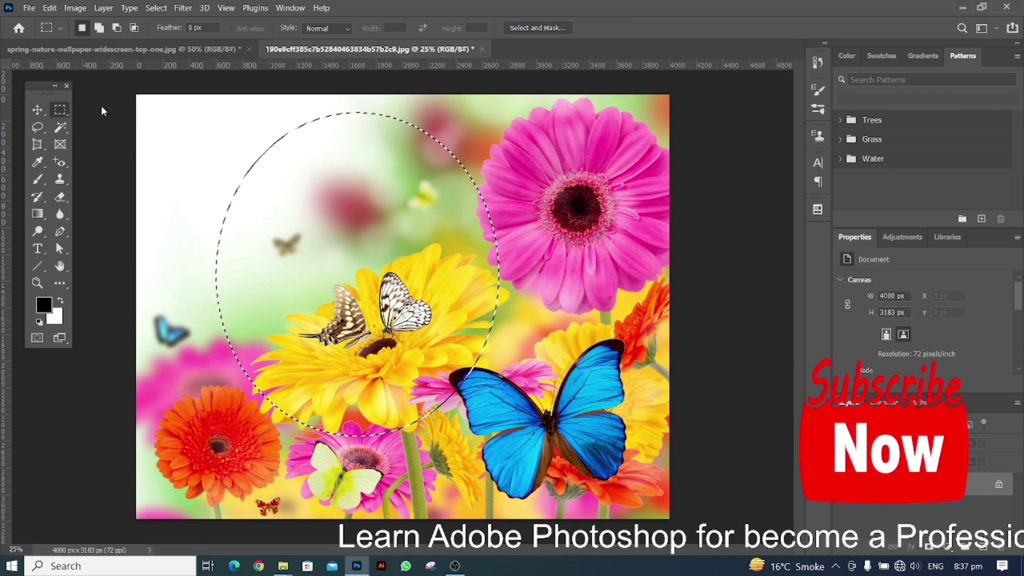
{"action": "left_click", "coordinate": [37, 110]}
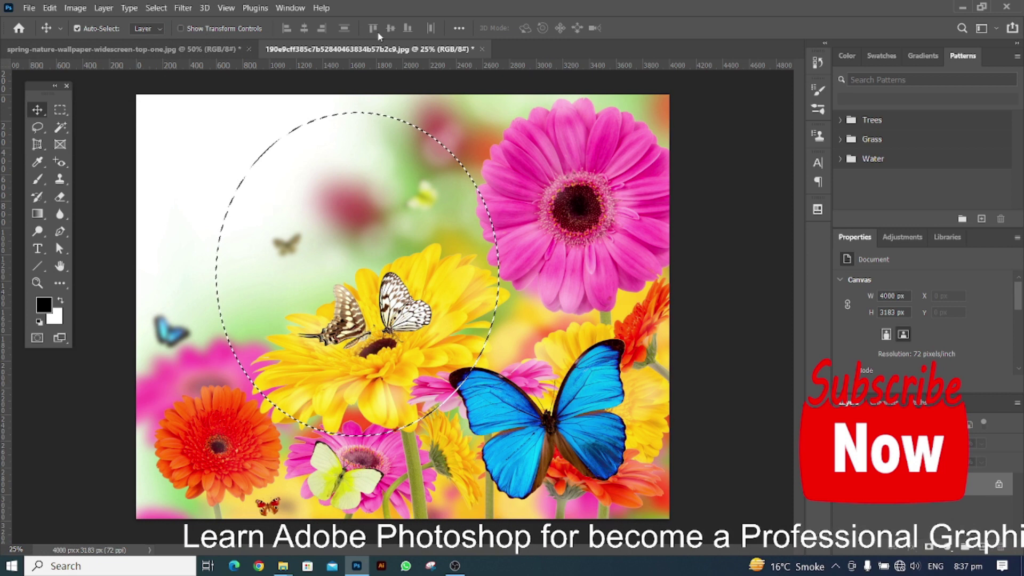
{"action": "left_click", "coordinate": [58, 114]}
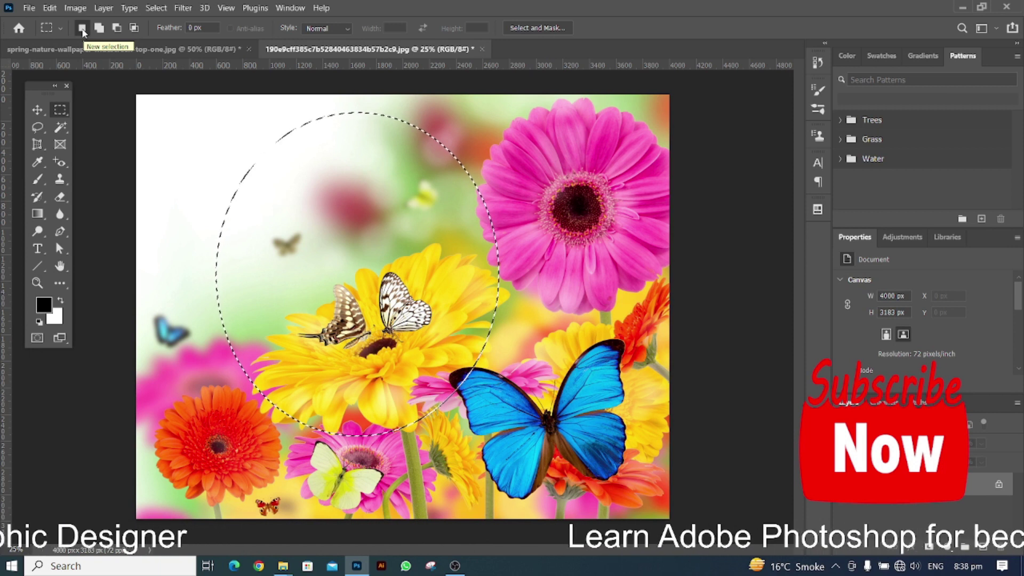
{"action": "right_click", "coordinate": [58, 112]}
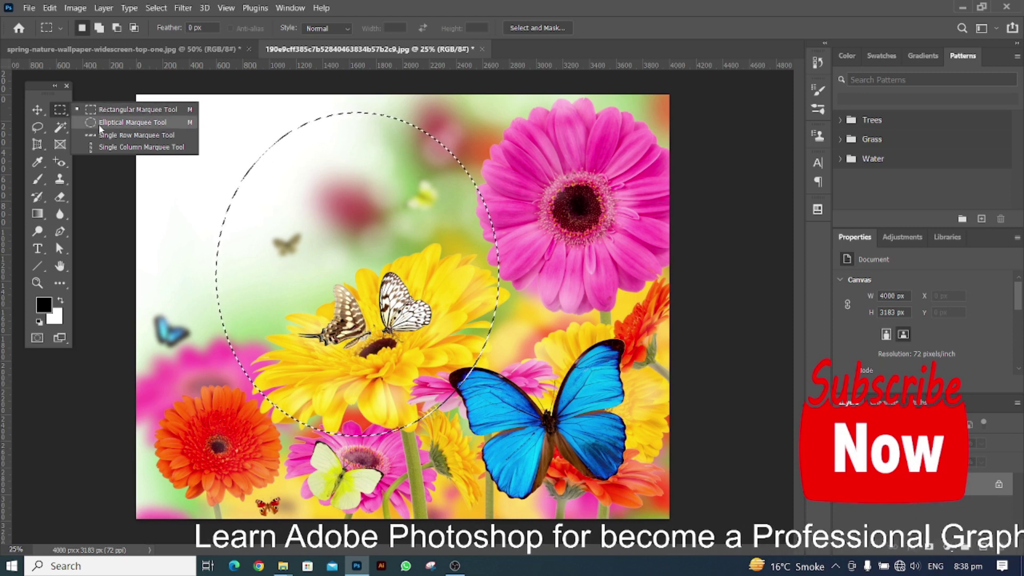
{"action": "left_click", "coordinate": [134, 109]}
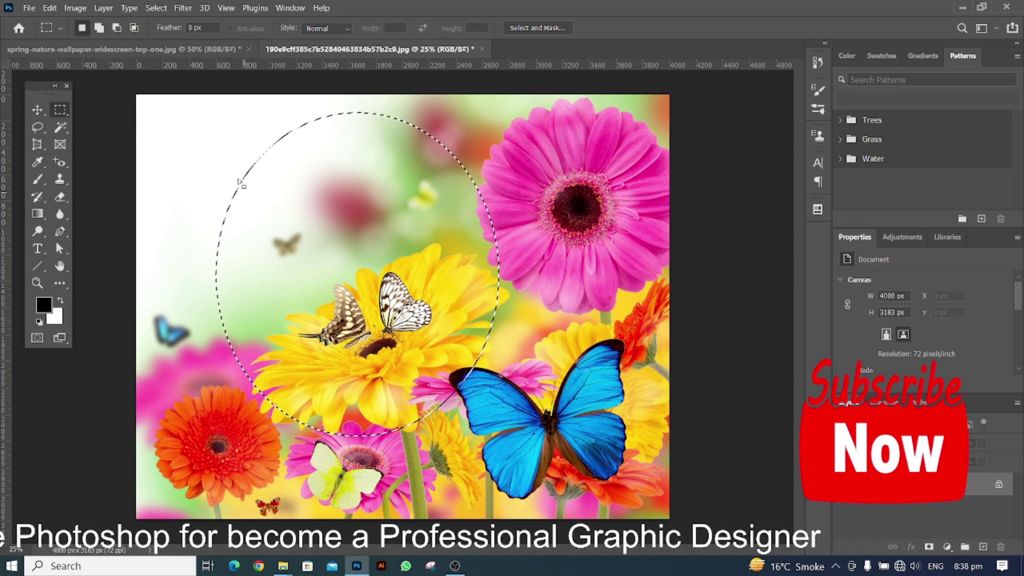
{"action": "left_click_drag", "start_coordinate": [224, 134], "coordinate": [559, 463]}
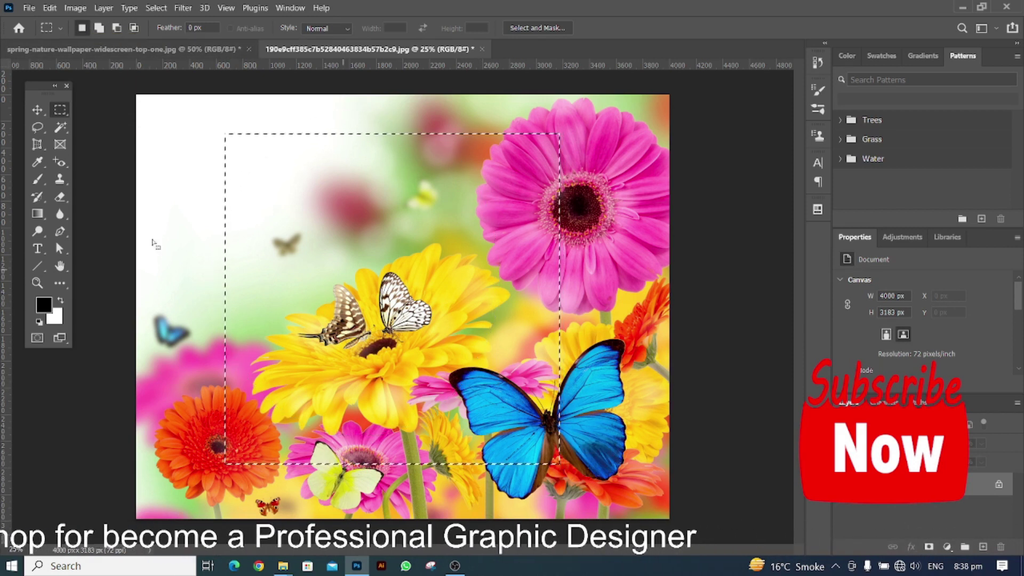
Replace the rectangle with a roughly circular Elliptical Marquee selection centred on the yellow flower and its two butterflies
{"action": "right_click", "coordinate": [62, 114]}
{"action": "left_click", "coordinate": [118, 122]}
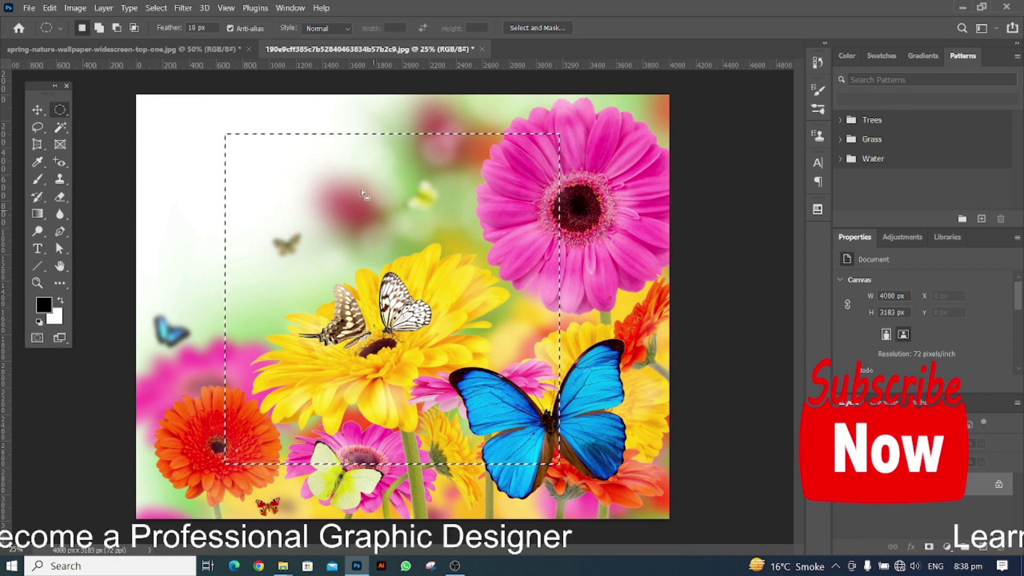
{"action": "left_click_drag", "start_coordinate": [276, 160], "coordinate": [388, 262]}
{"action": "left_click_drag", "start_coordinate": [247, 156], "coordinate": [517, 443]}
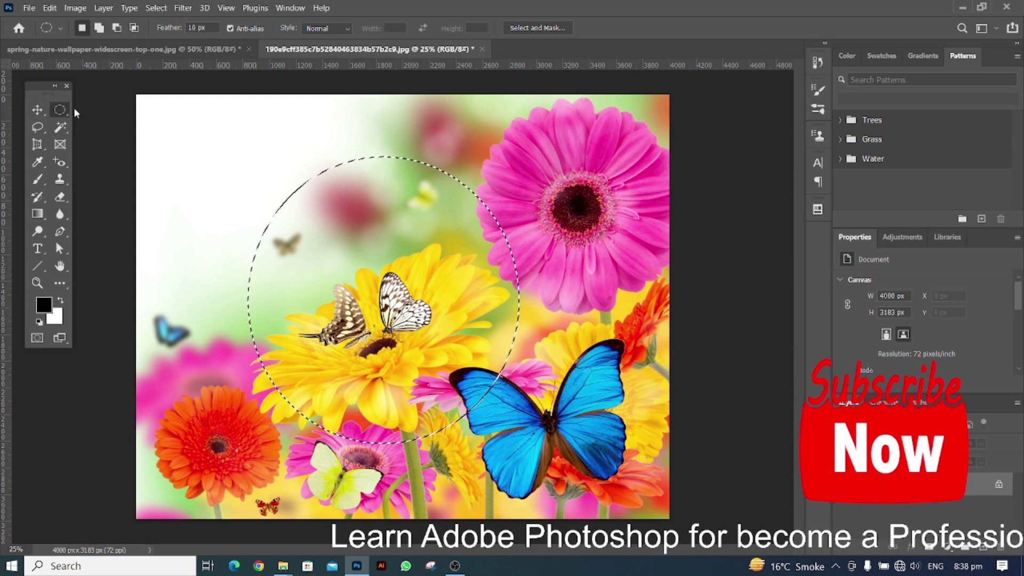
Set the Elliptical Marquee to Add to selection, and draw a wide rectangular selection across the image's middle over the two butterflies
{"action": "left_click", "coordinate": [99, 28]}
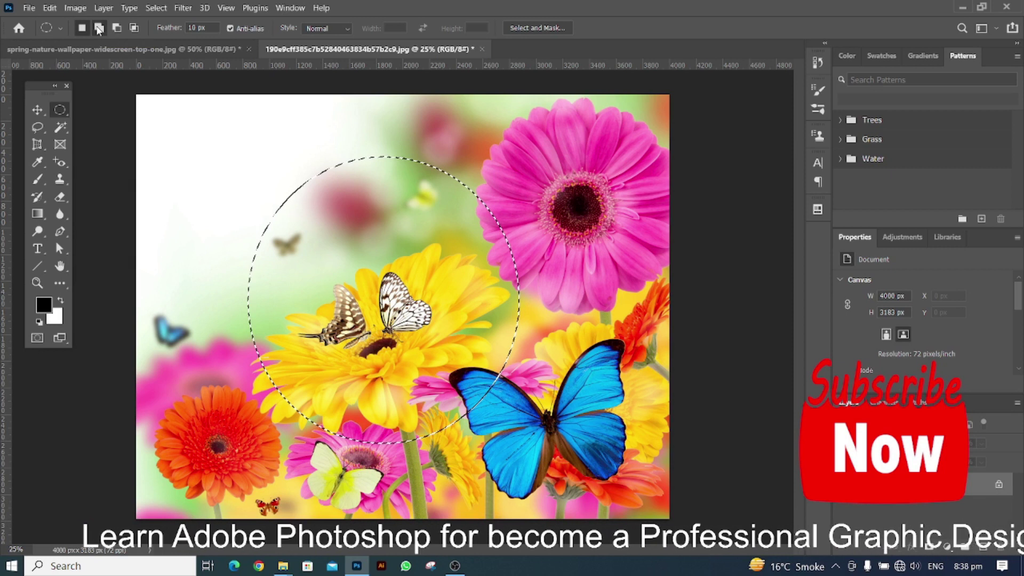
{"action": "right_click", "coordinate": [59, 110]}
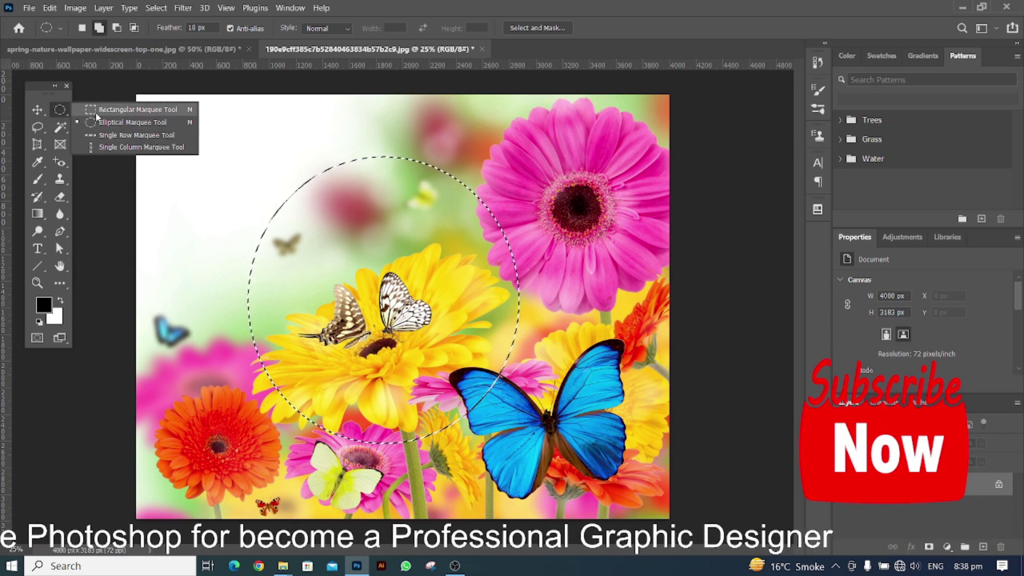
{"action": "left_click", "coordinate": [123, 109]}
{"action": "left_click_drag", "start_coordinate": [187, 215], "coordinate": [586, 361]}
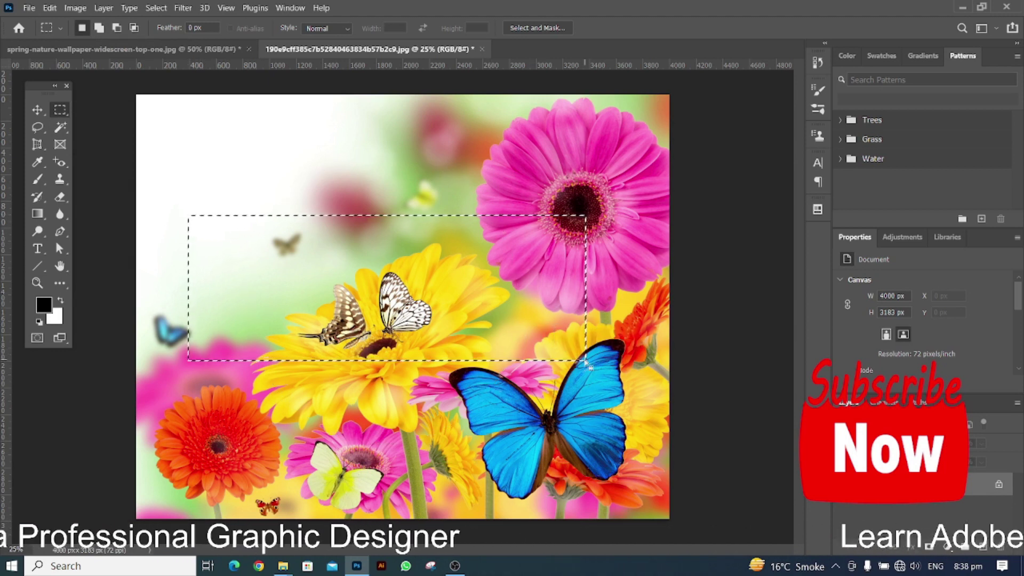
In Add to selection mode, add a tall ellipse that extends above and below the middle of the wide rectangular selection
{"action": "left_click", "coordinate": [98, 30]}
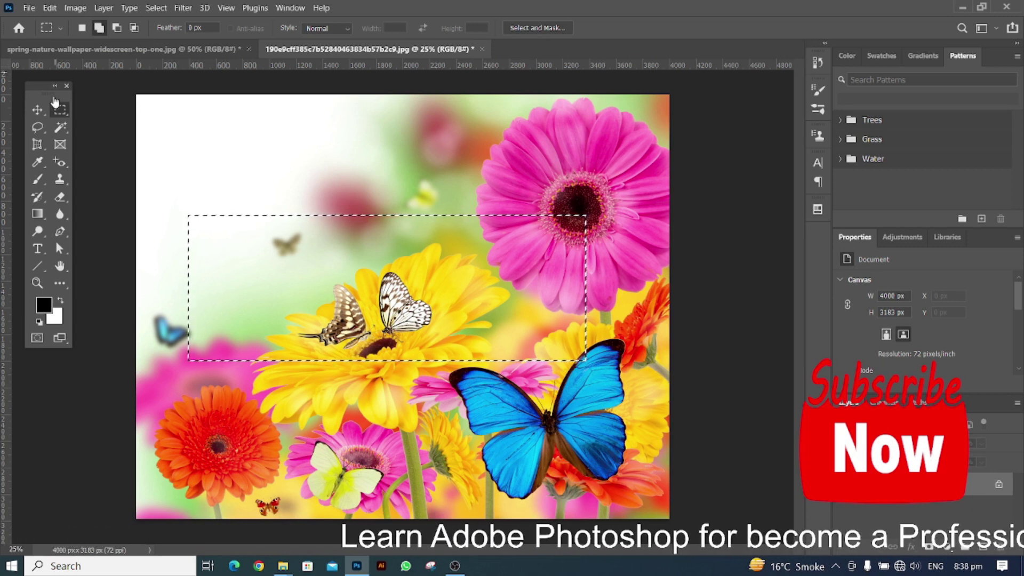
{"action": "right_click", "coordinate": [60, 109]}
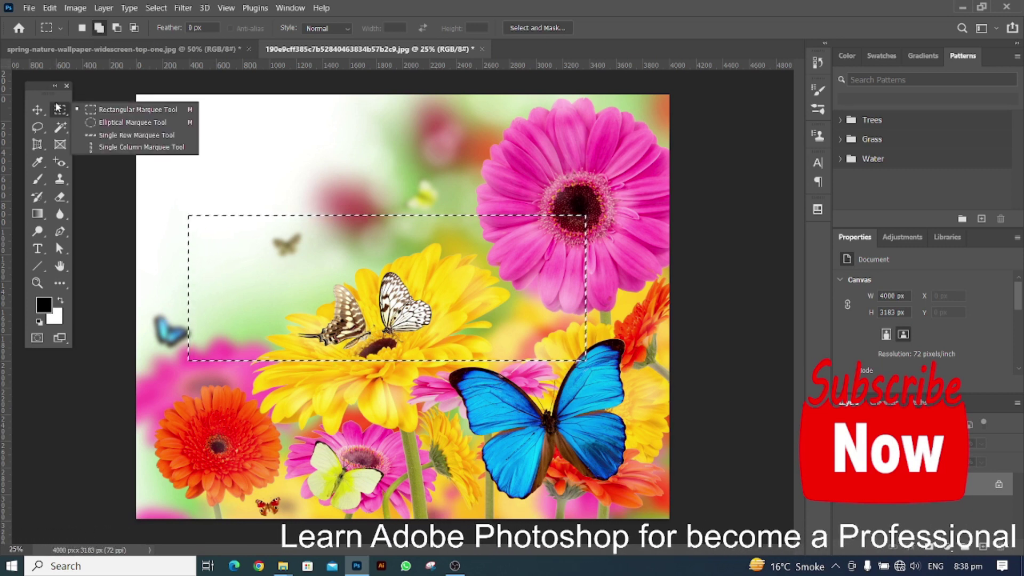
{"action": "left_click", "coordinate": [113, 122]}
{"action": "left_click_drag", "start_coordinate": [284, 135], "coordinate": [482, 454]}
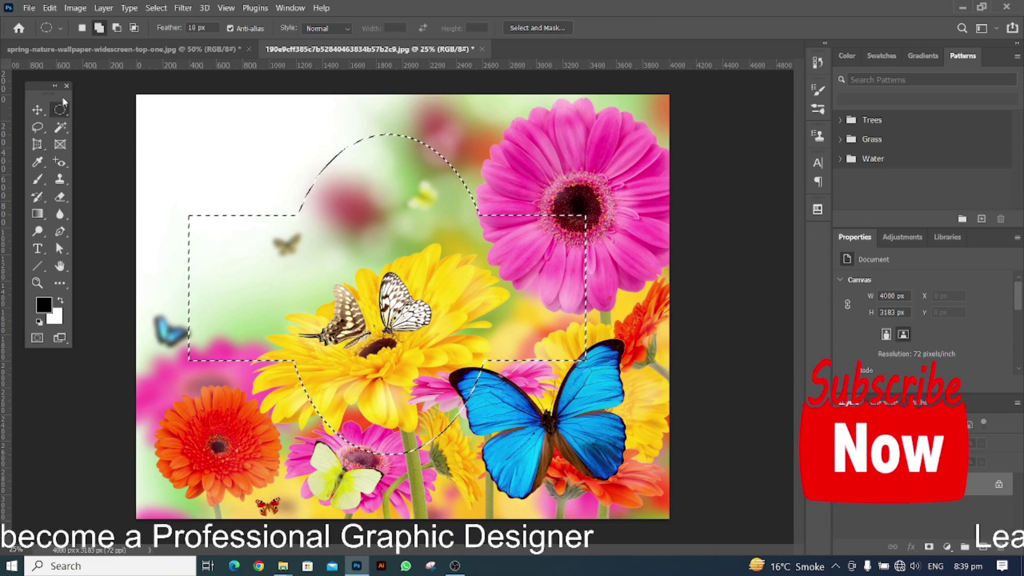
Copy the combined selection to a new layer and move a copy of it into the spring-nature-wallpaper-widescreen-top-one.jpg document
{"action": "left_click", "coordinate": [37, 109]}
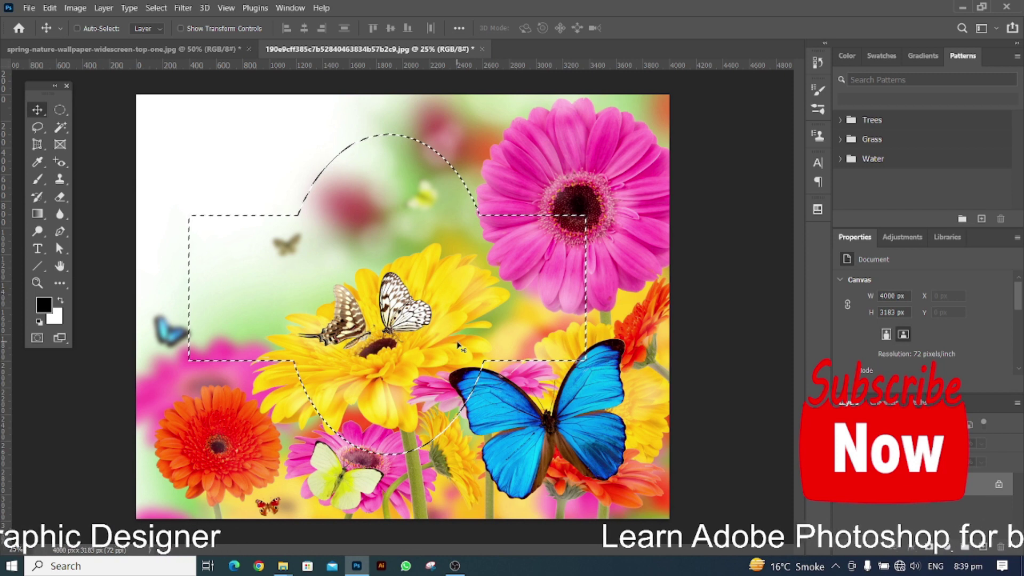
{"action": "key", "text": "ctrl+j"}
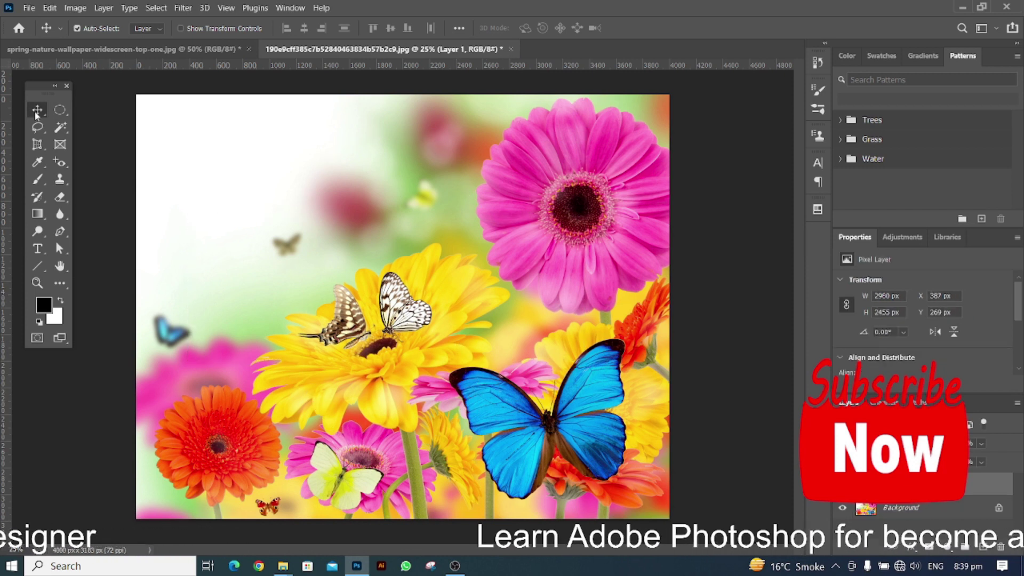
{"action": "left_click_drag", "start_coordinate": [471, 267], "coordinate": [440, 304]}
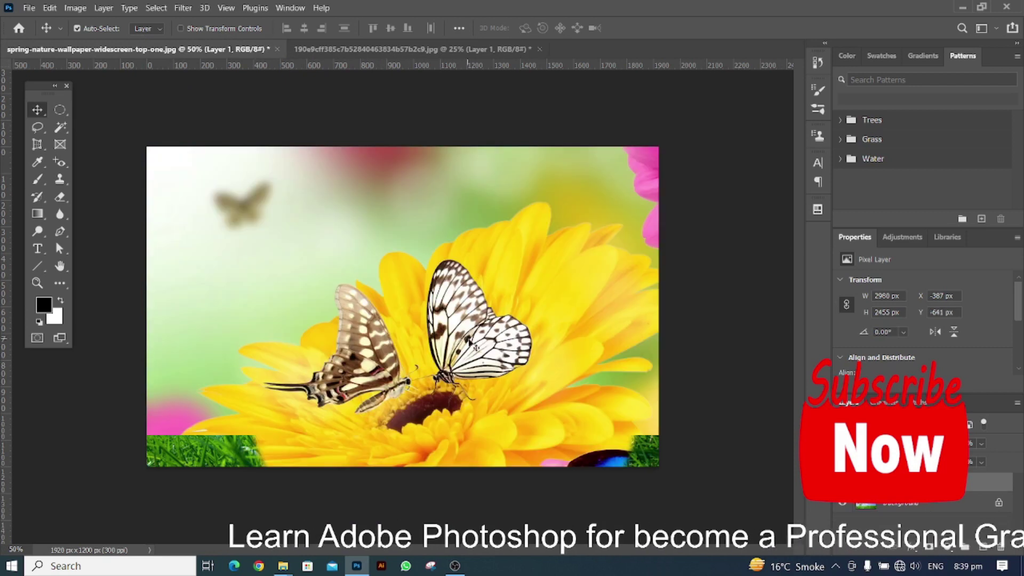
Scale the flower cutout down to 1338 × 1102 px and centre it over the tulip landscape at X 291, Y 49 px
{"action": "key", "text": "ctrl+minus"}
{"action": "key", "text": "ctrl+minus"}
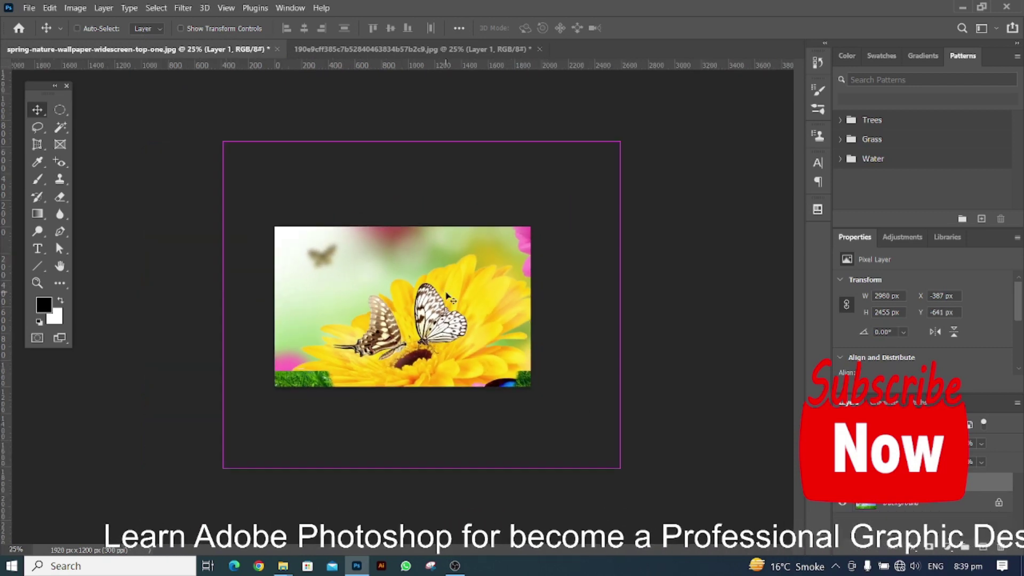
{"action": "key", "text": "ctrl+t"}
{"action": "left_click_drag", "start_coordinate": [619, 469], "coordinate": [510, 378]}
{"action": "left_click_drag", "start_coordinate": [440, 266], "coordinate": [421, 269]}
{"action": "left_click", "coordinate": [660, 29]}
{"action": "key", "text": "ctrl"}
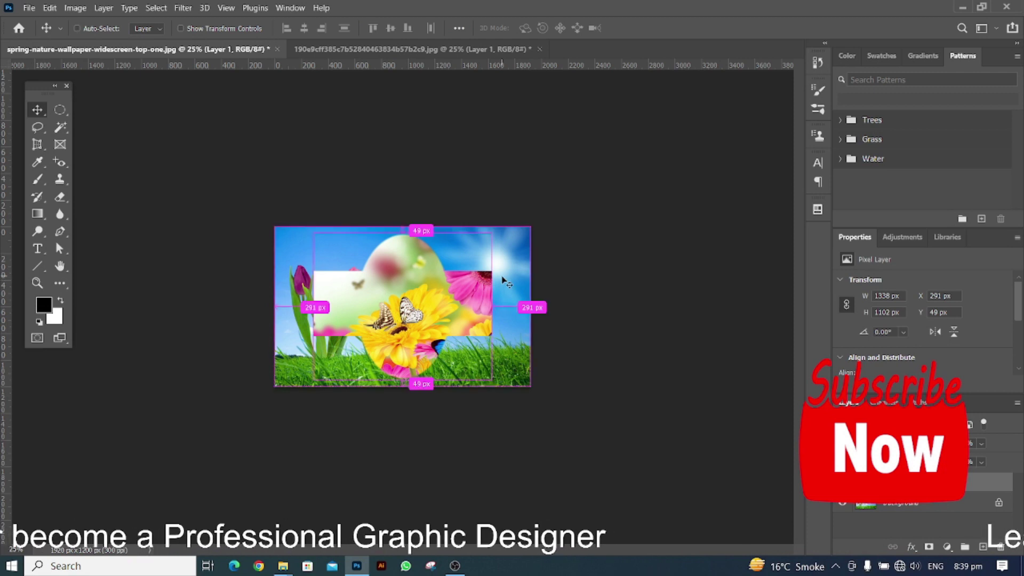
{"action": "left_click", "coordinate": [506, 283], "text": "ctrl"}
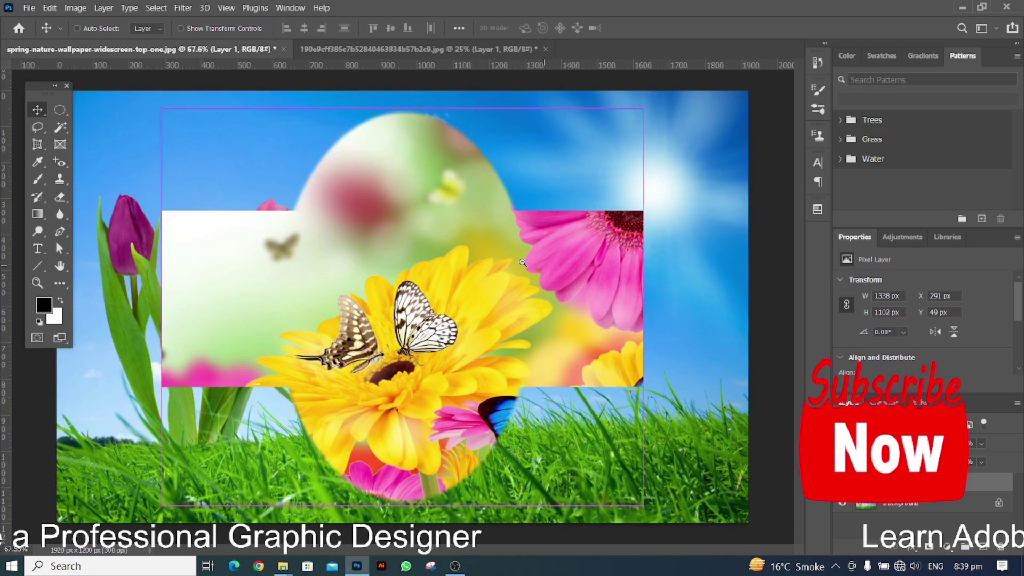
{"action": "key", "text": "ctrl+minus"}
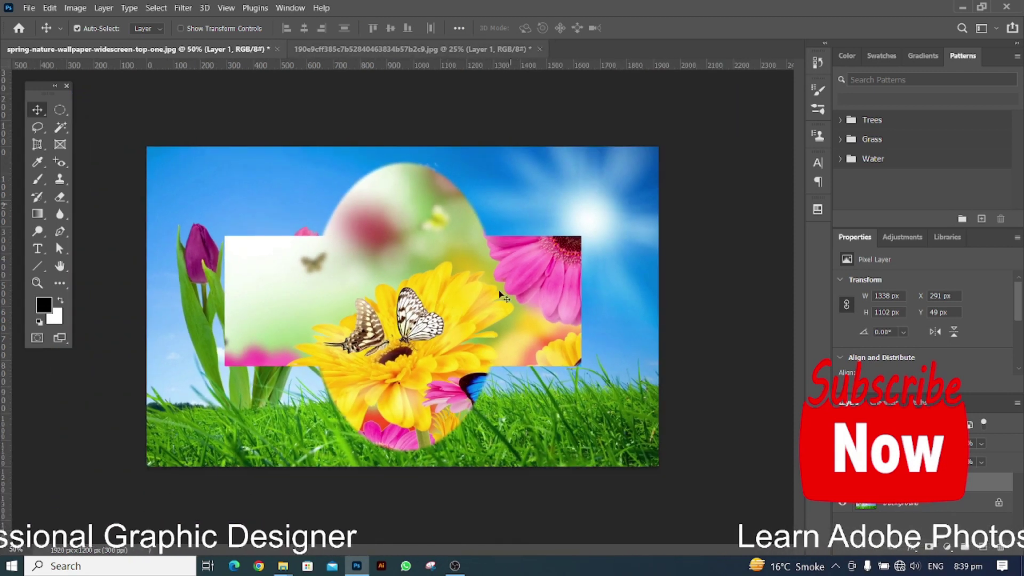
Delete the flower cutout layer from the tulip landscape after shifting it up to the canvas's upper edge
{"action": "left_click_drag", "start_coordinate": [462, 298], "coordinate": [455, 284]}
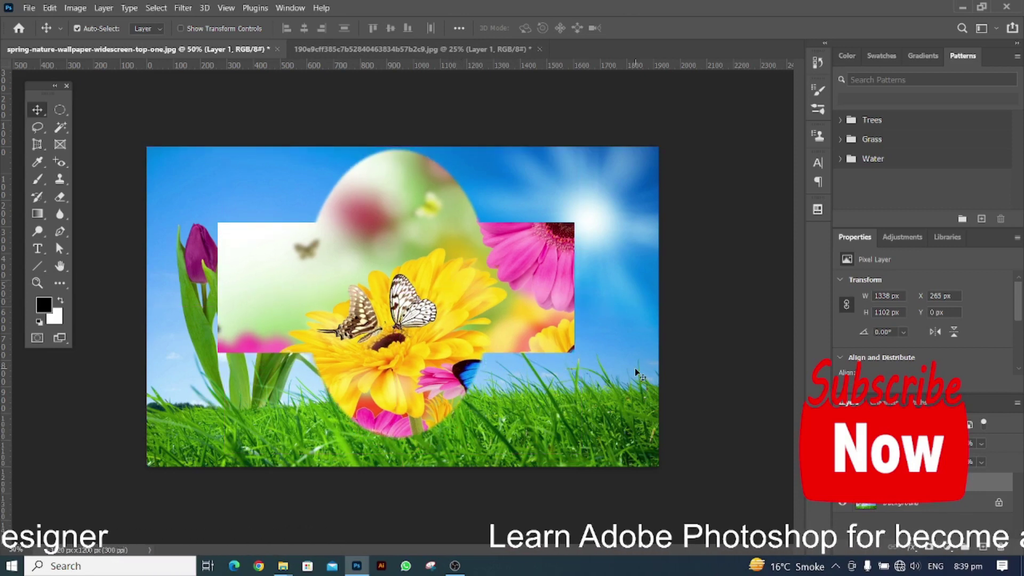
{"action": "key", "text": "Delete"}
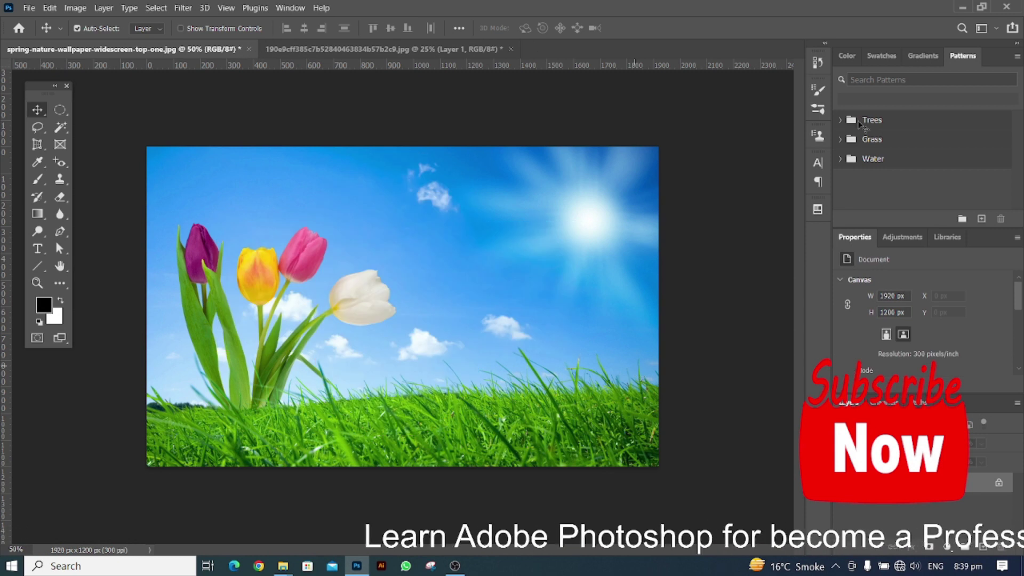
Return to the flower-and-butterfly document and draw a large elliptical selection from the upper-left background to the blue butterfly
{"action": "left_click", "coordinate": [309, 50]}
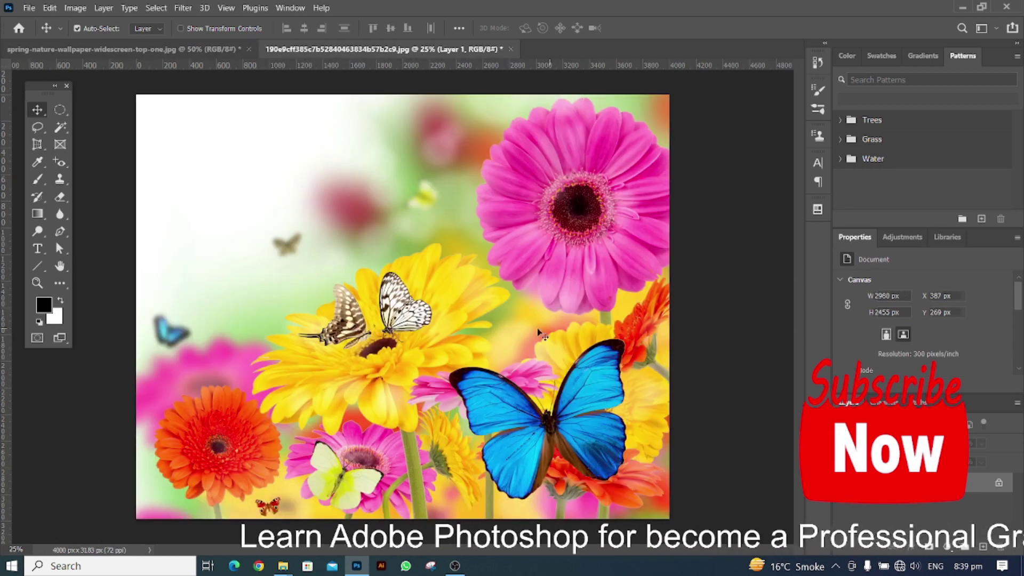
{"action": "left_click", "coordinate": [58, 110]}
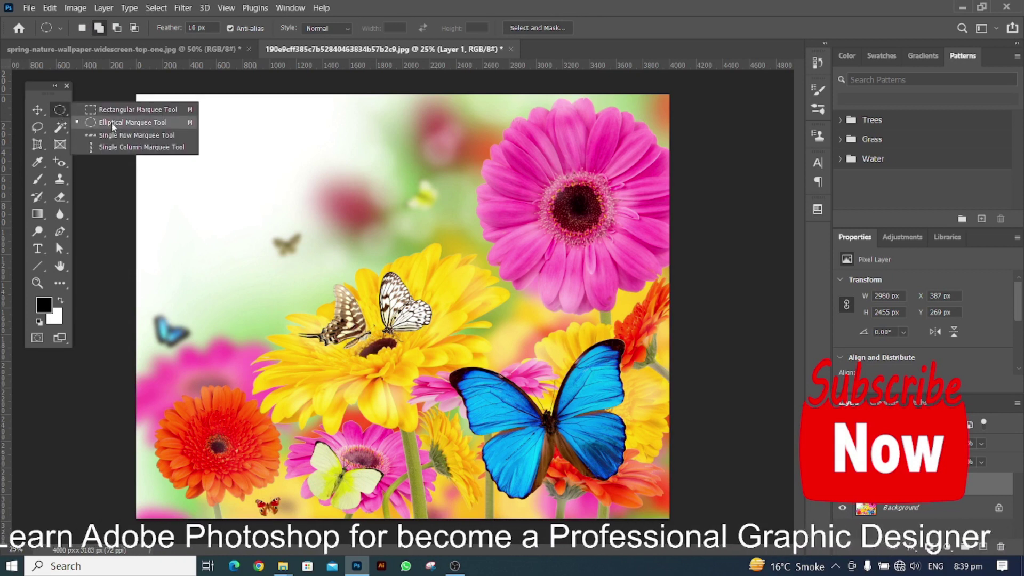
{"action": "left_click", "coordinate": [111, 123]}
{"action": "left_click_drag", "start_coordinate": [233, 151], "coordinate": [574, 456]}
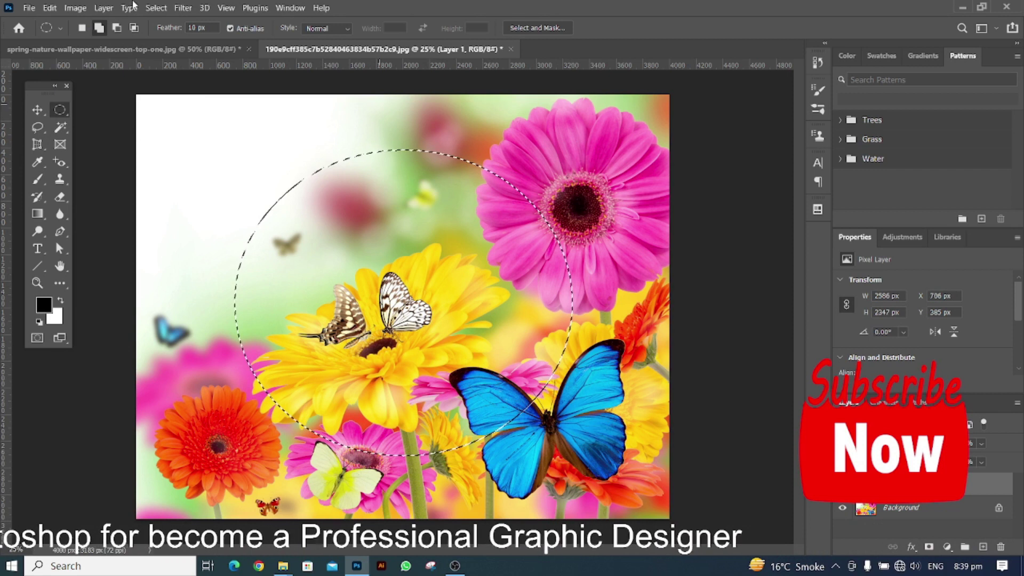
Try adding full-width rectangular strips along the image's upper and lower edges to the elliptical selection, and undo both additions
{"action": "left_click", "coordinate": [104, 29]}
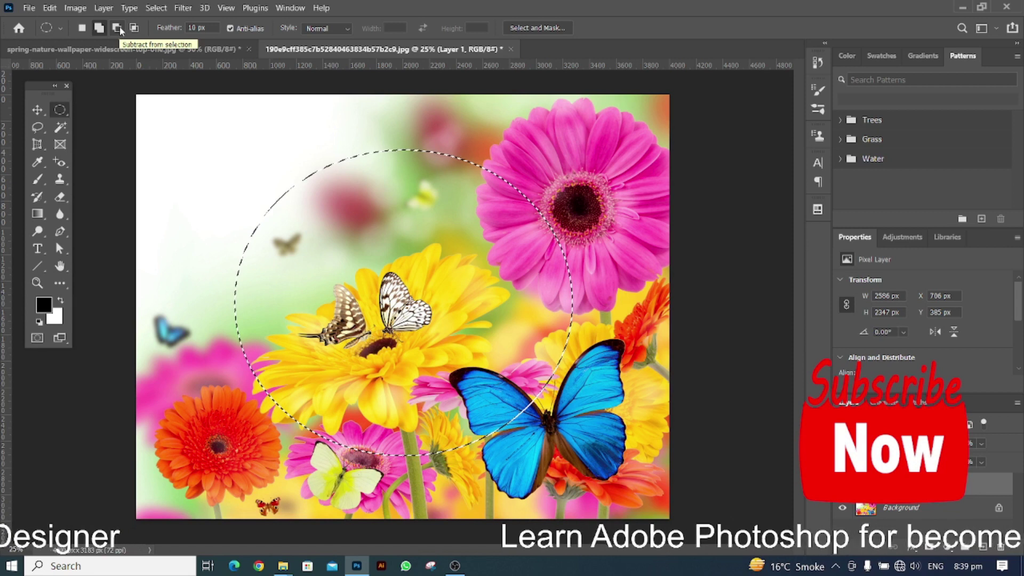
{"action": "left_click", "coordinate": [117, 28]}
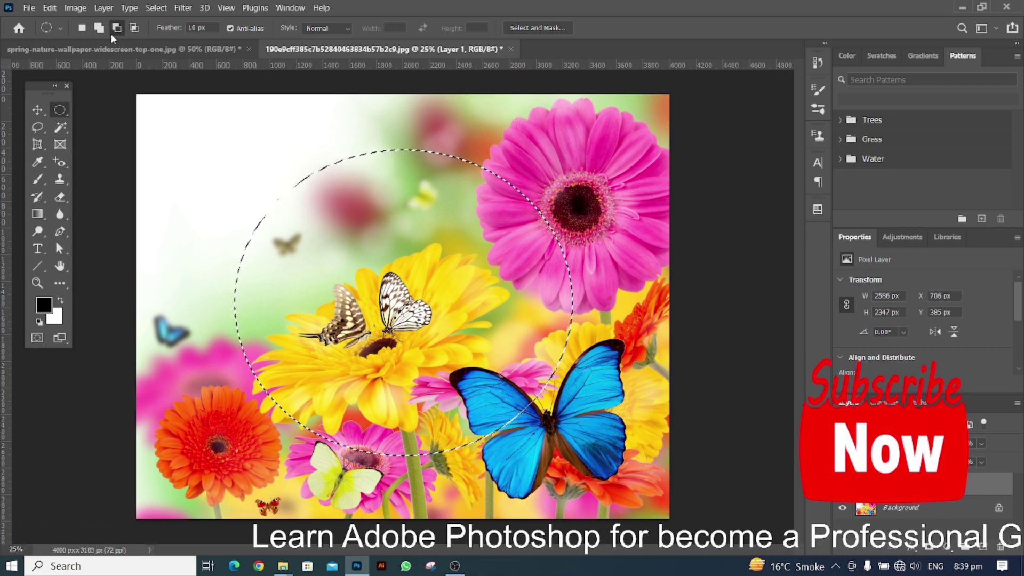
{"action": "right_click", "coordinate": [59, 114]}
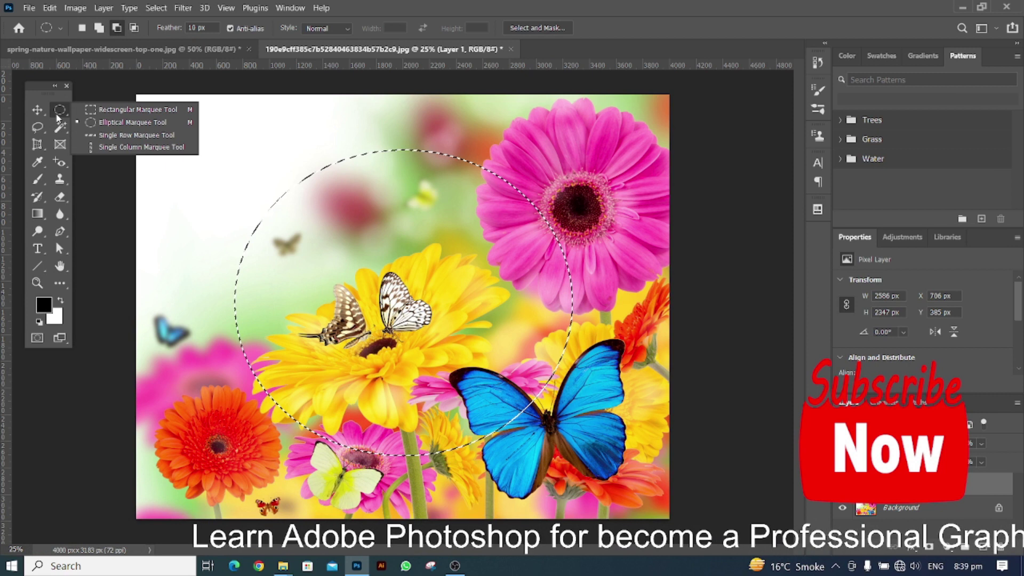
{"action": "left_click", "coordinate": [114, 112]}
{"action": "left_click_drag", "start_coordinate": [132, 89], "coordinate": [693, 212]}
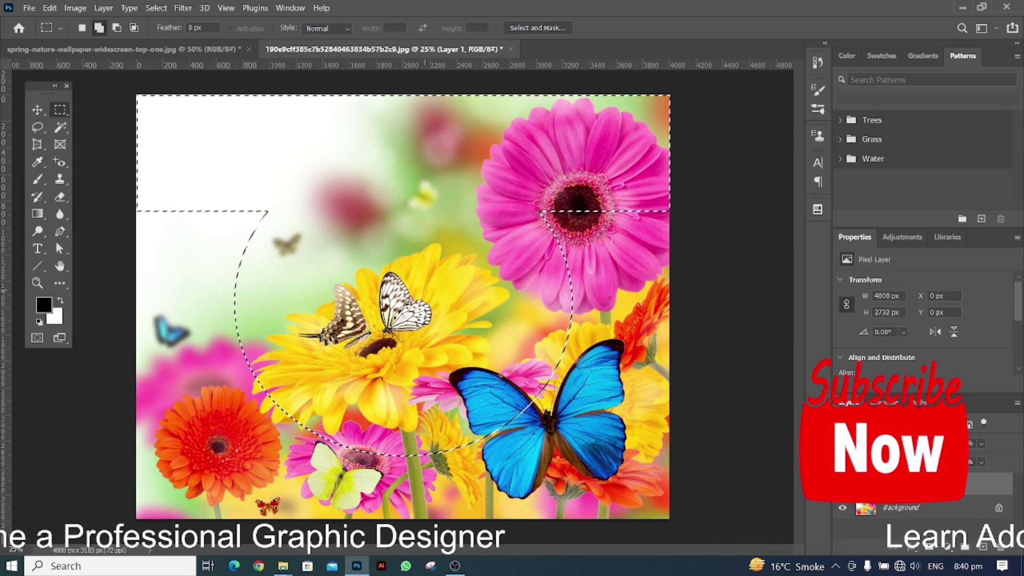
{"action": "left_click_drag", "start_coordinate": [132, 421], "coordinate": [567, 484]}
{"action": "left_click_drag", "start_coordinate": [635, 493], "coordinate": [699, 513]}
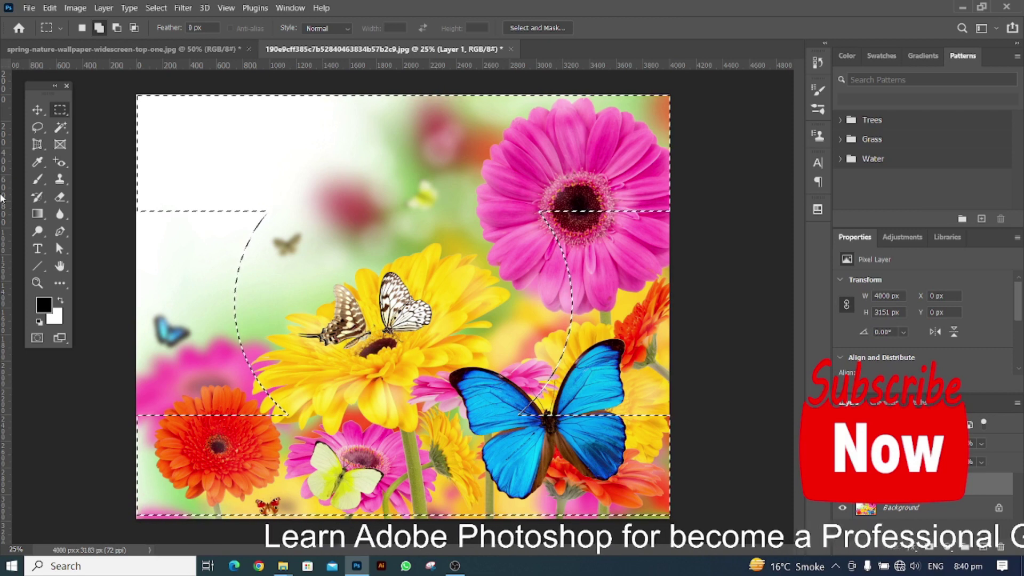
{"action": "key", "text": "ctrl+z"}
{"action": "key", "text": "ctrl+z"}
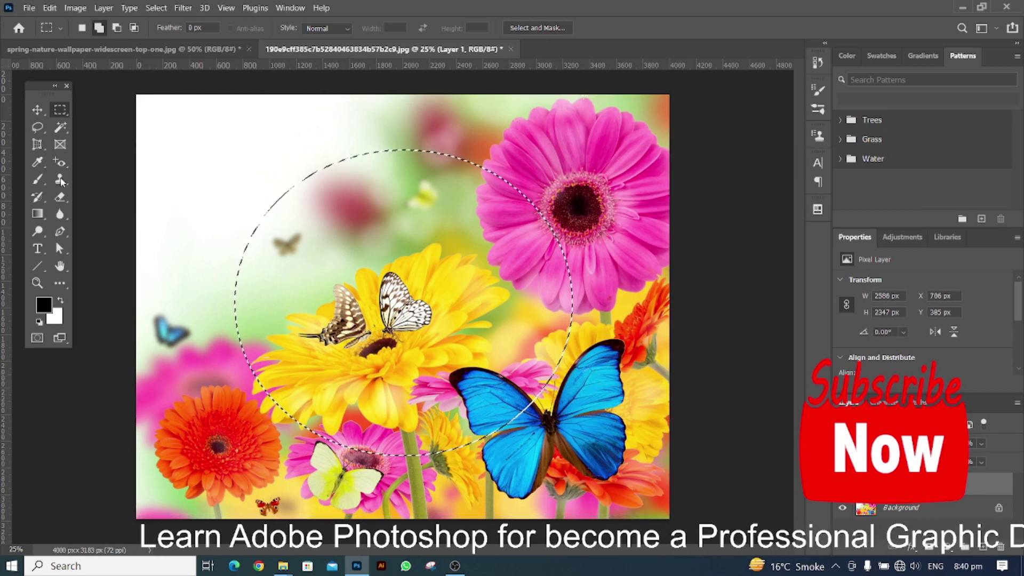
Subtract full-width rectangular strips from the upper and lower parts of the elliptical selection with the Rectangular Marquee tool
{"action": "left_click", "coordinate": [117, 27]}
{"action": "left_click_drag", "start_coordinate": [127, 93], "coordinate": [705, 227]}
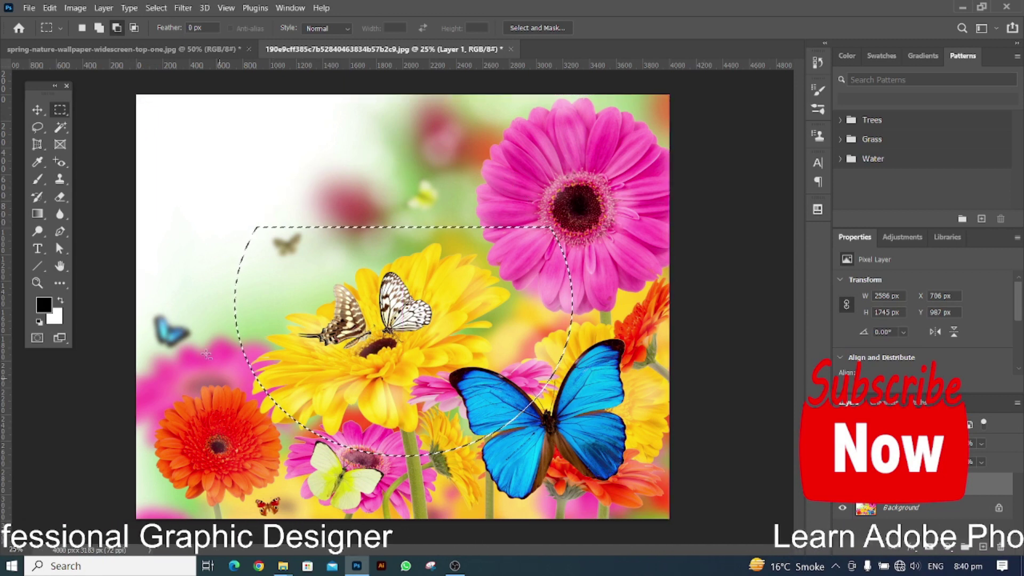
{"action": "left_click_drag", "start_coordinate": [120, 381], "coordinate": [716, 507]}
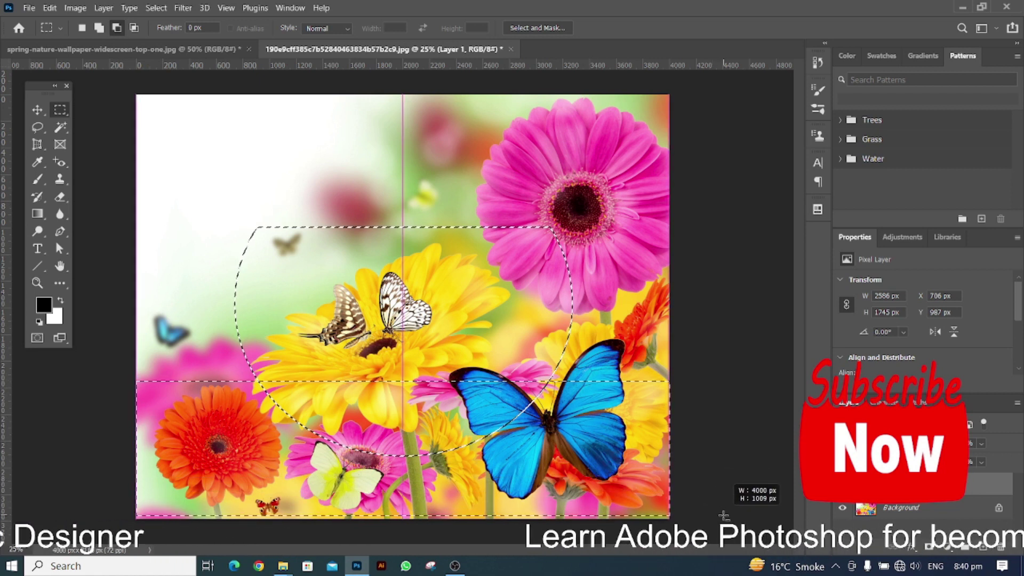
Copy the trimmed selection to a new layer and move a copy of it into the spring-nature-wallpaper-widescreen-top-one.jpg document
{"action": "key", "text": "v"}
{"action": "key", "text": "ctrl+j"}
{"action": "left_click_drag", "start_coordinate": [366, 308], "coordinate": [308, 44]}
{"action": "left_click_drag", "start_coordinate": [199, 50], "coordinate": [384, 288]}
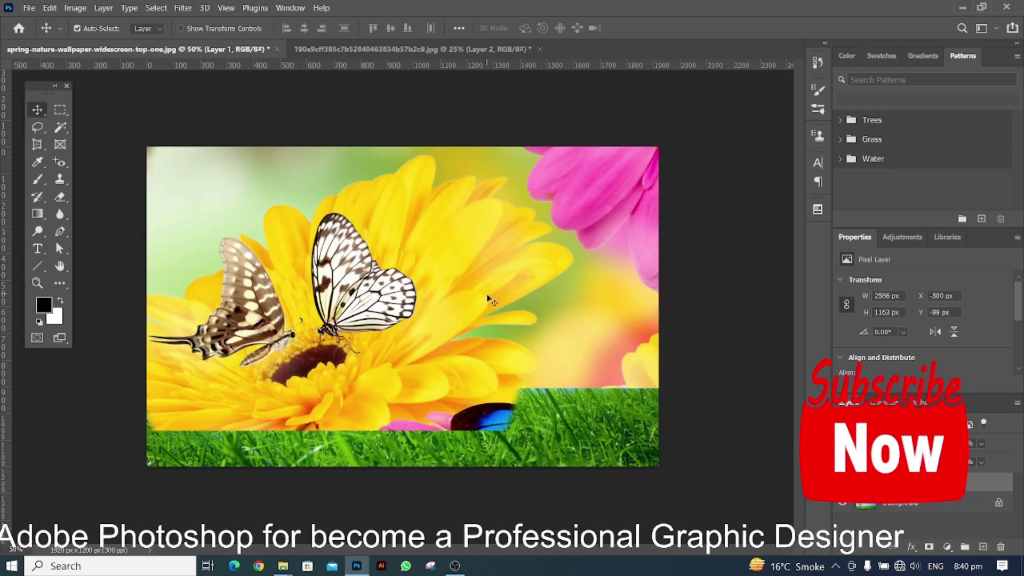
Scale the flower cutout down to 1276 × 573 px and place it over the tulip landscape's sky at X 551, Y 164 px
{"action": "key", "text": "ctrl+t"}
{"action": "key", "text": "ctrl+minus"}
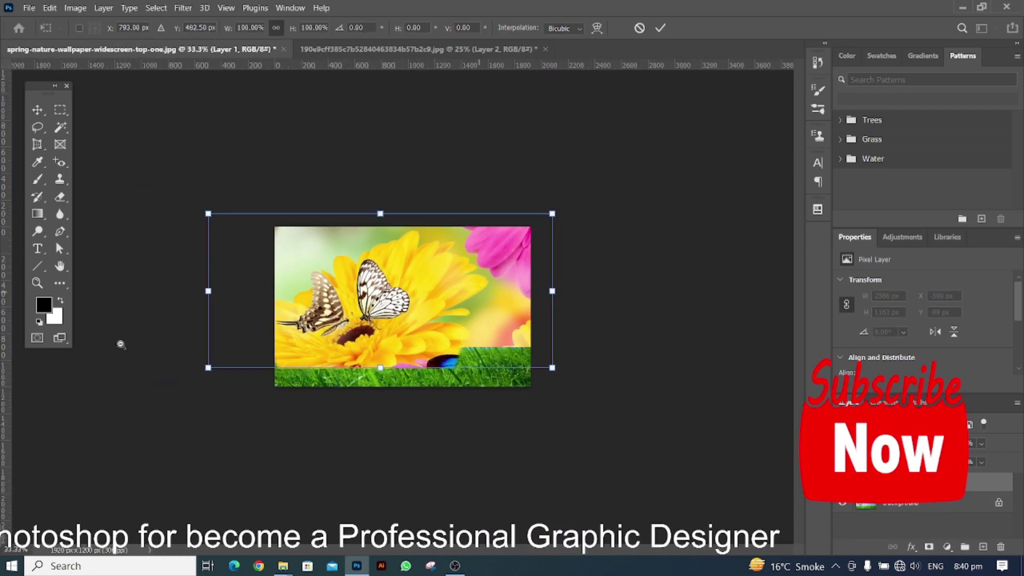
{"action": "left_click_drag", "start_coordinate": [208, 367], "coordinate": [295, 329]}
{"action": "left_click_drag", "start_coordinate": [375, 318], "coordinate": [427, 315]}
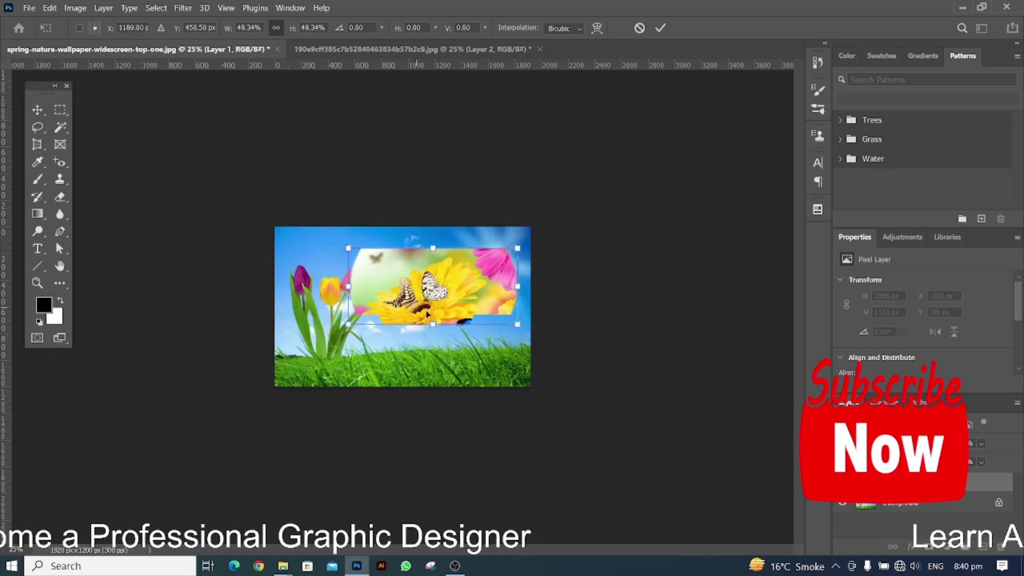
{"action": "left_click", "coordinate": [661, 29]}
{"action": "key", "text": "ctrl+plus"}
{"action": "key", "text": "ctrl+plus"}
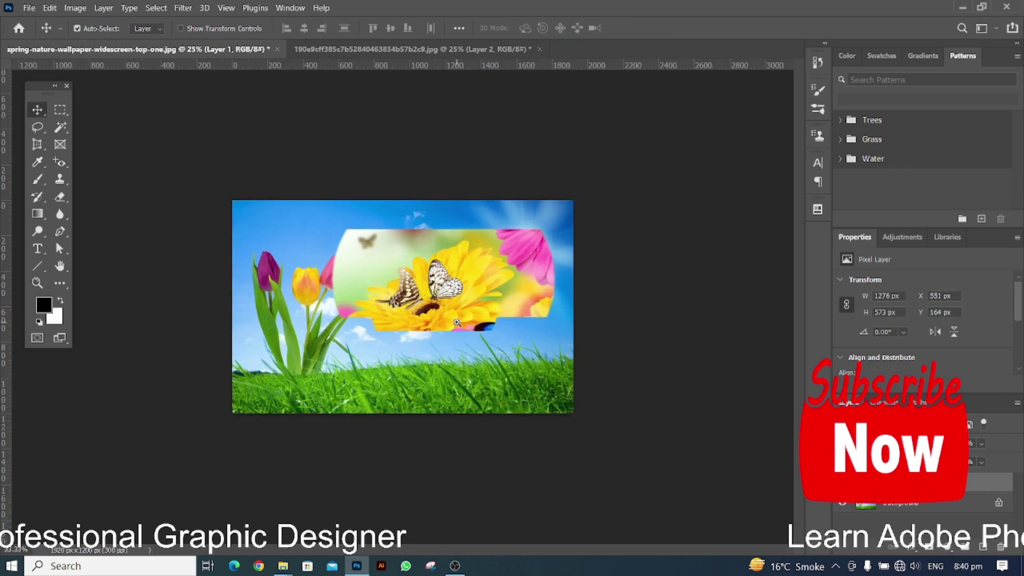
Delete the scaled flower cutout from the tulip landscape and return to the flower-and-butterfly document
{"action": "key", "text": "Delete"}
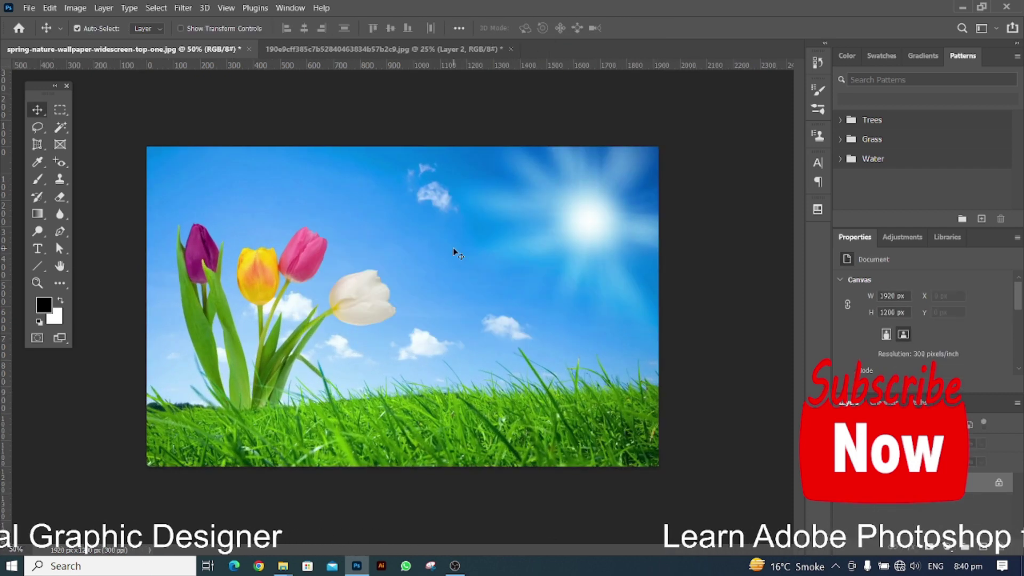
{"action": "left_click", "coordinate": [293, 48]}
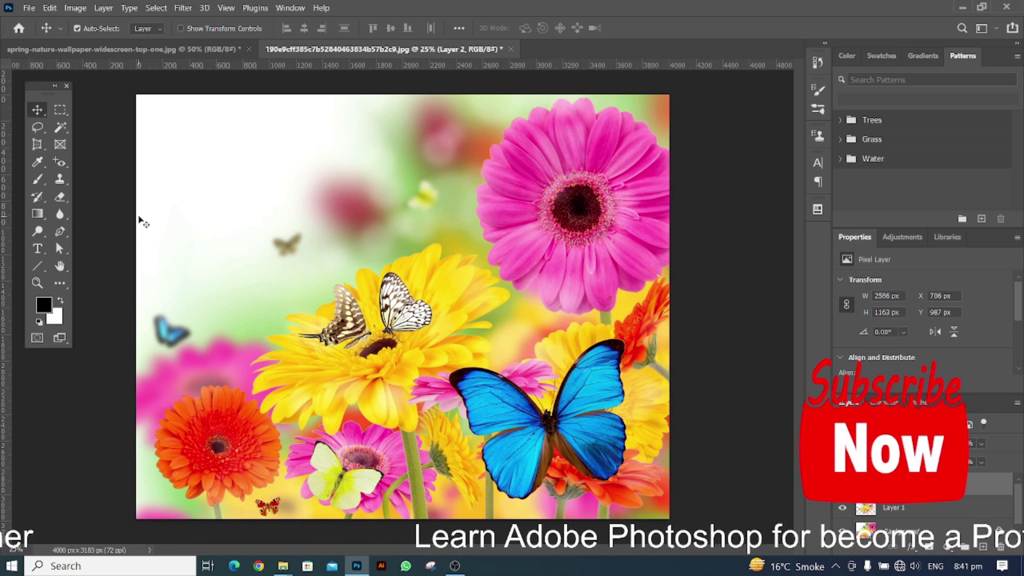
Draw a circular selection about 2263 px in diameter around the yellow flower with the Elliptical Marquee tool
{"action": "left_click_drag", "start_coordinate": [64, 107], "coordinate": [95, 122]}
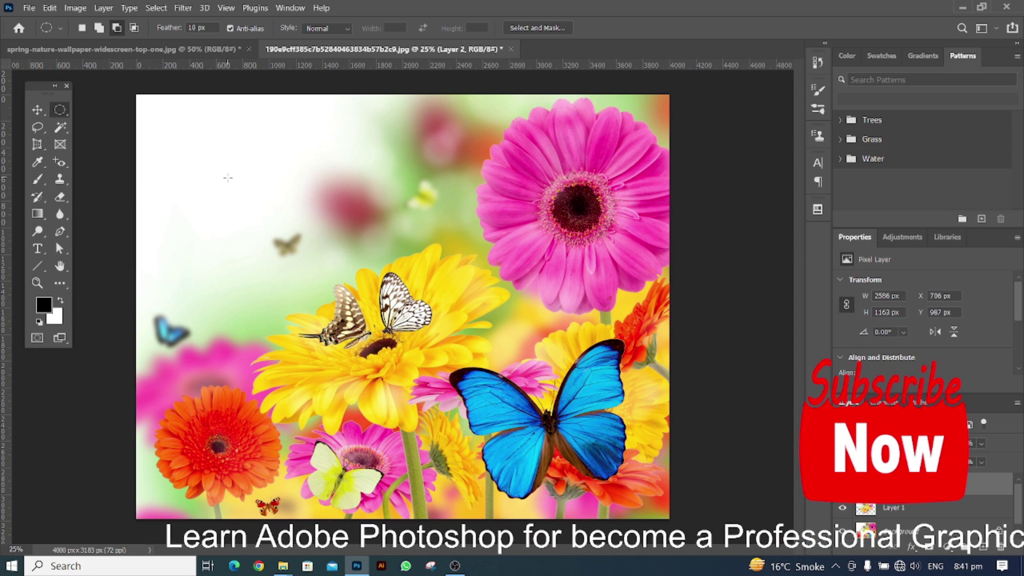
{"action": "left_click_drag", "start_coordinate": [227, 178], "coordinate": [618, 483]}
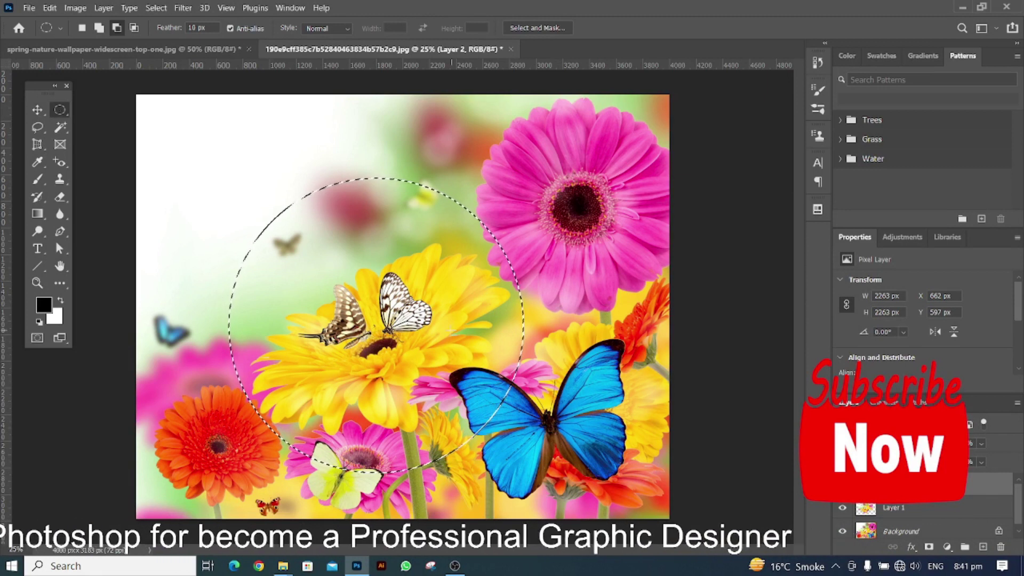
Switch to New selection mode and reposition the circular selection over the yellow flower at X 725, Y 460 px
{"action": "left_click", "coordinate": [81, 28]}
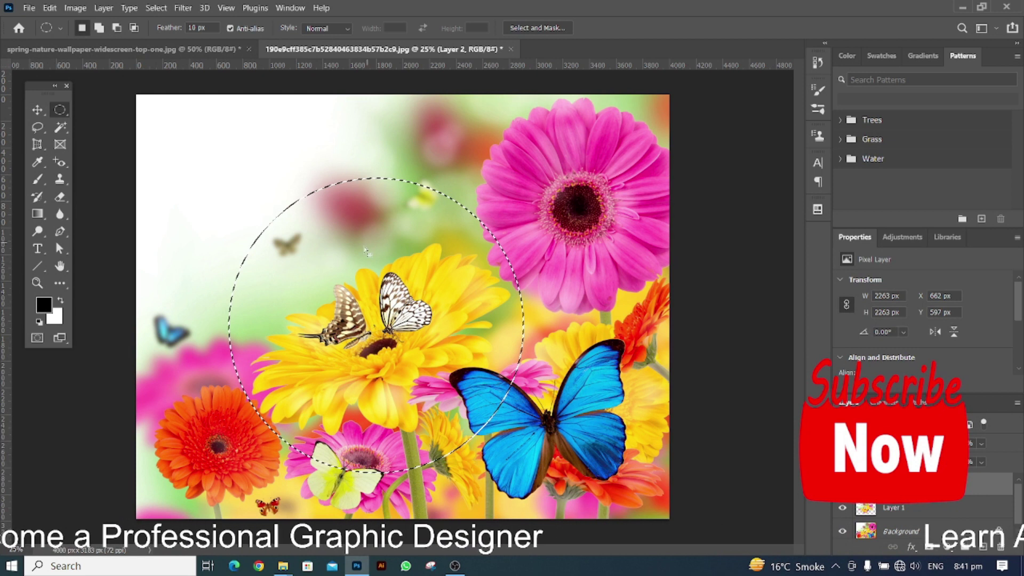
{"action": "left_click_drag", "start_coordinate": [395, 310], "coordinate": [388, 285]}
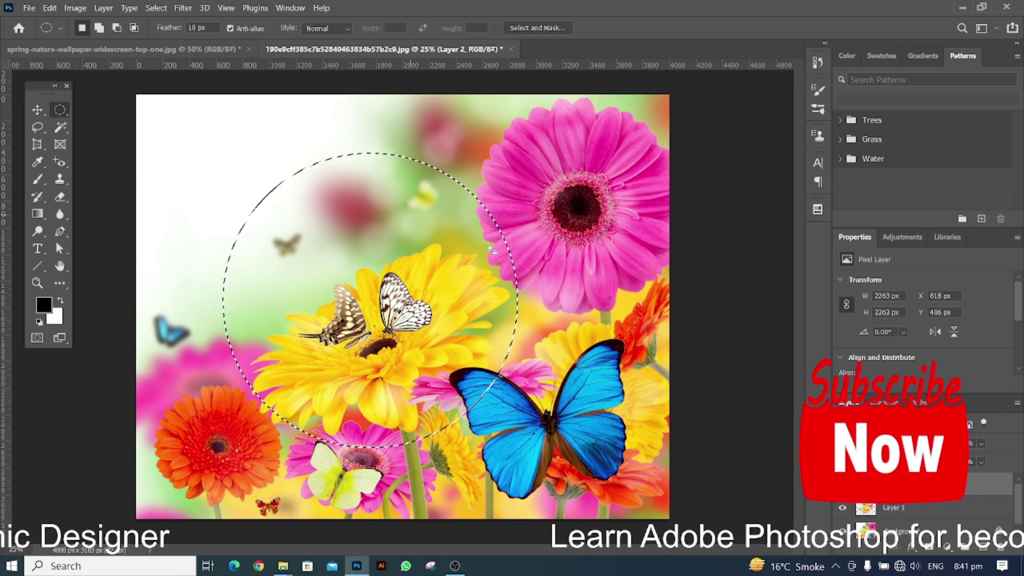
{"action": "left_click_drag", "start_coordinate": [359, 247], "coordinate": [385, 254]}
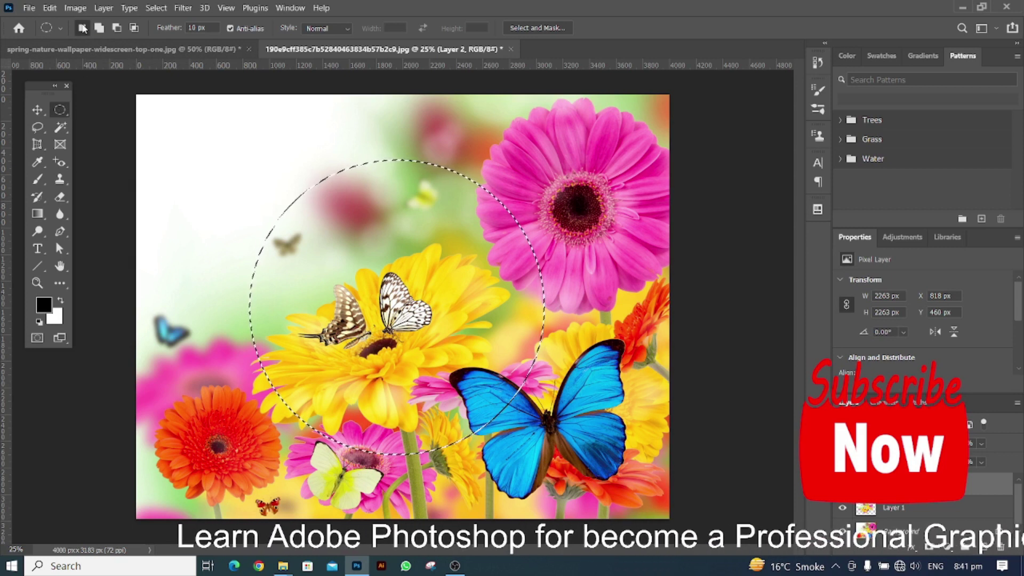
{"action": "left_click_drag", "start_coordinate": [367, 293], "coordinate": [398, 320]}
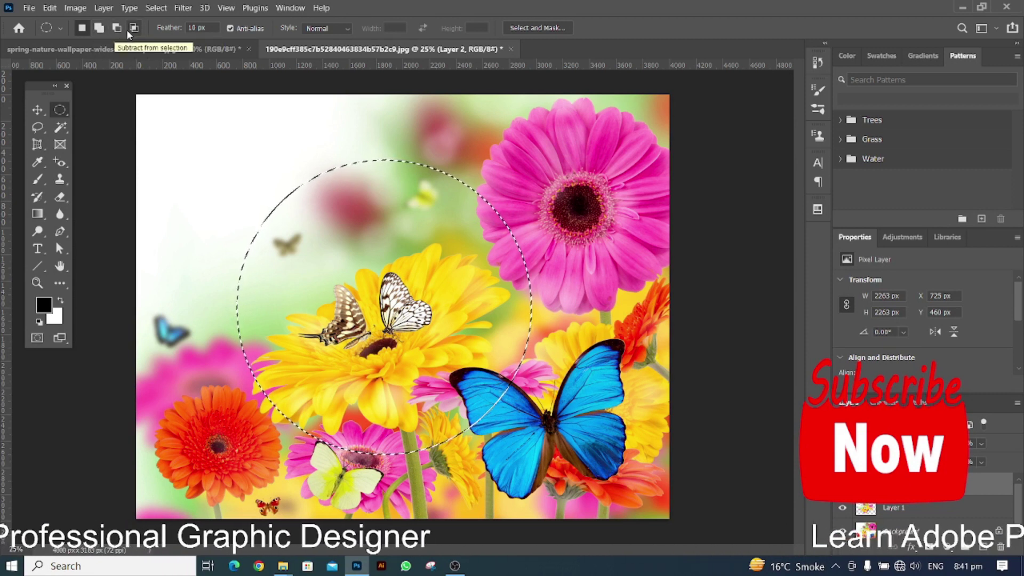
Intersect the circular selection with a wide ellipse over its upper half and a tall central ellipse, leaving about 1259 × 1136 px
{"action": "left_click", "coordinate": [98, 28]}
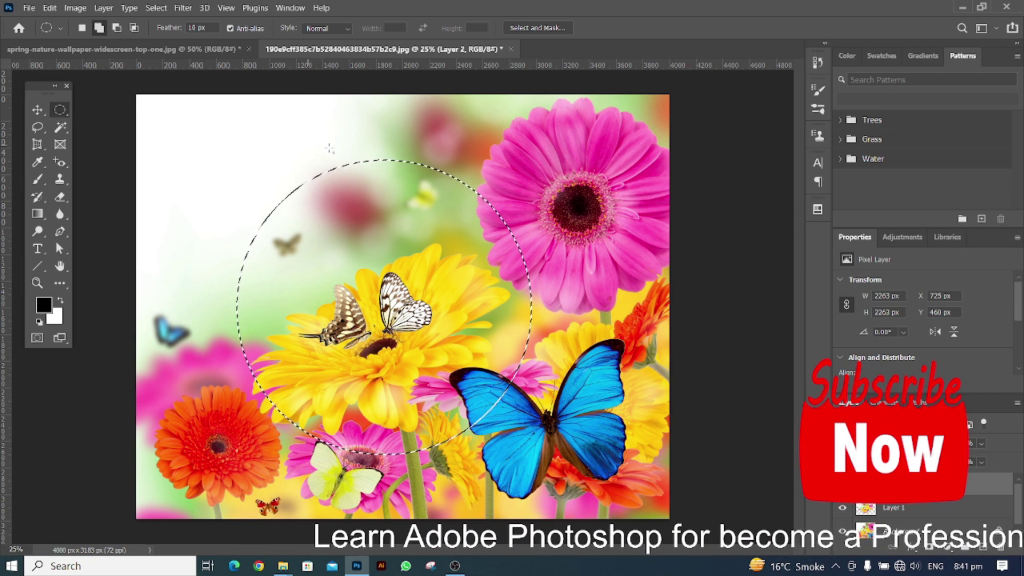
{"action": "left_click", "coordinate": [134, 29]}
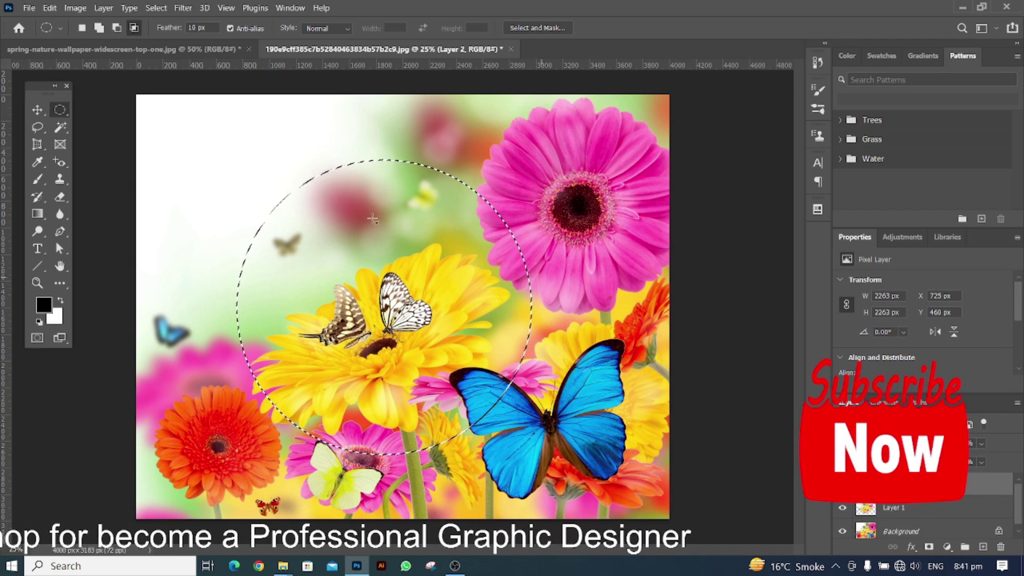
{"action": "left_click_drag", "start_coordinate": [142, 97], "coordinate": [615, 304]}
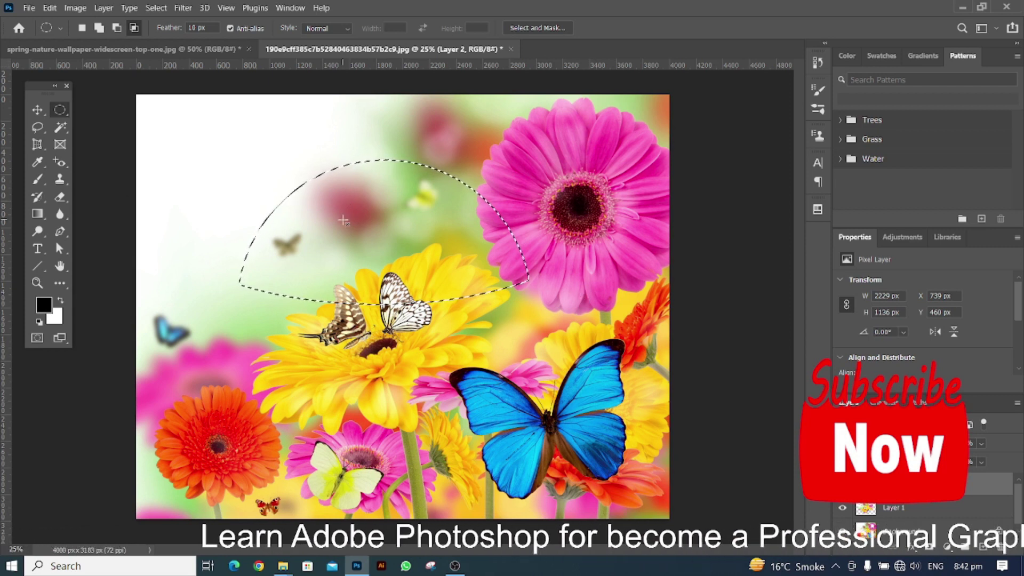
{"action": "left_click_drag", "start_coordinate": [303, 110], "coordinate": [463, 372]}
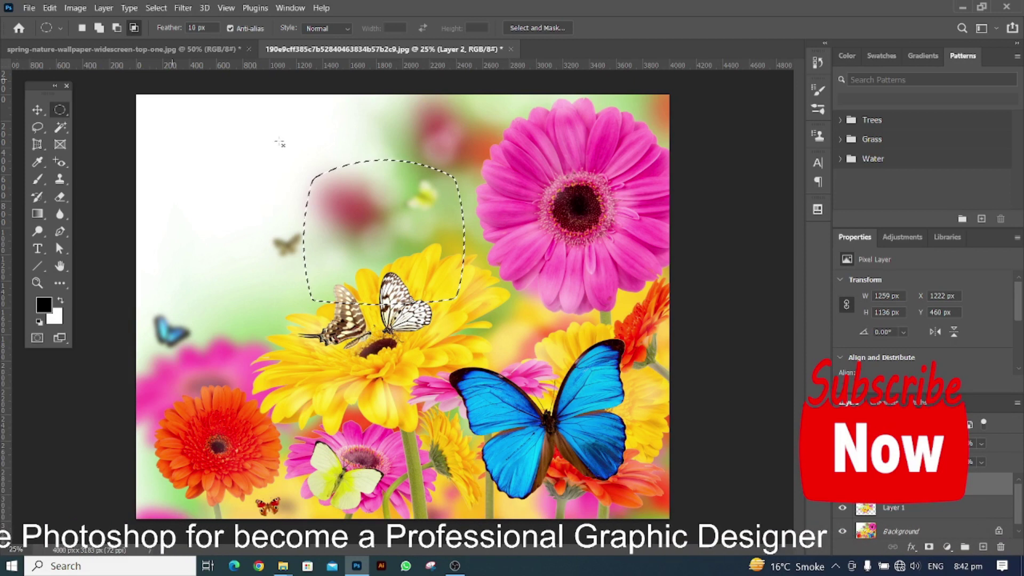
Move the intersected selection outline onto the pink flower at X 2678, Y 252 px and copy it to a new layer
{"action": "left_click", "coordinate": [82, 28]}
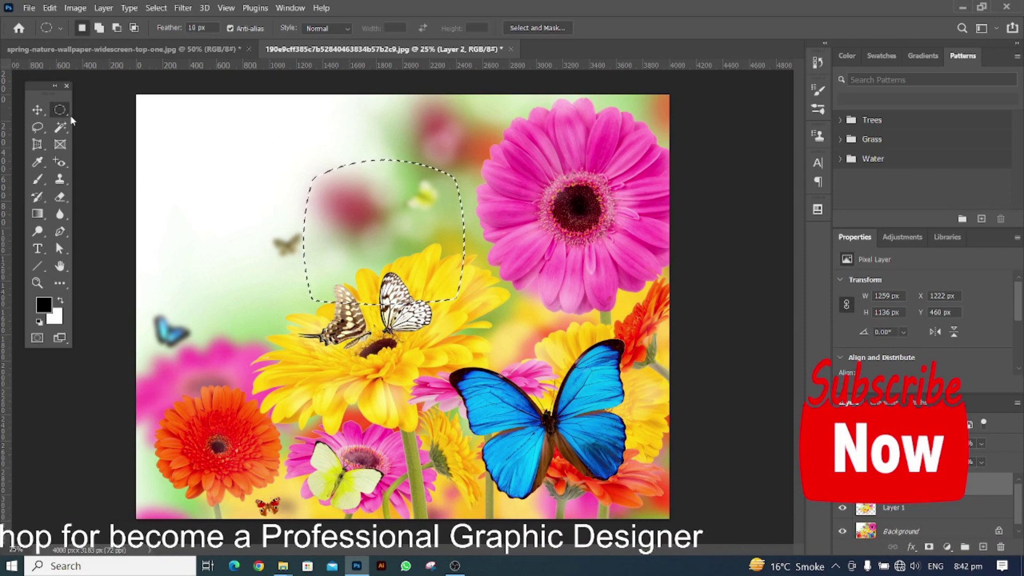
{"action": "left_click_drag", "start_coordinate": [373, 274], "coordinate": [566, 247]}
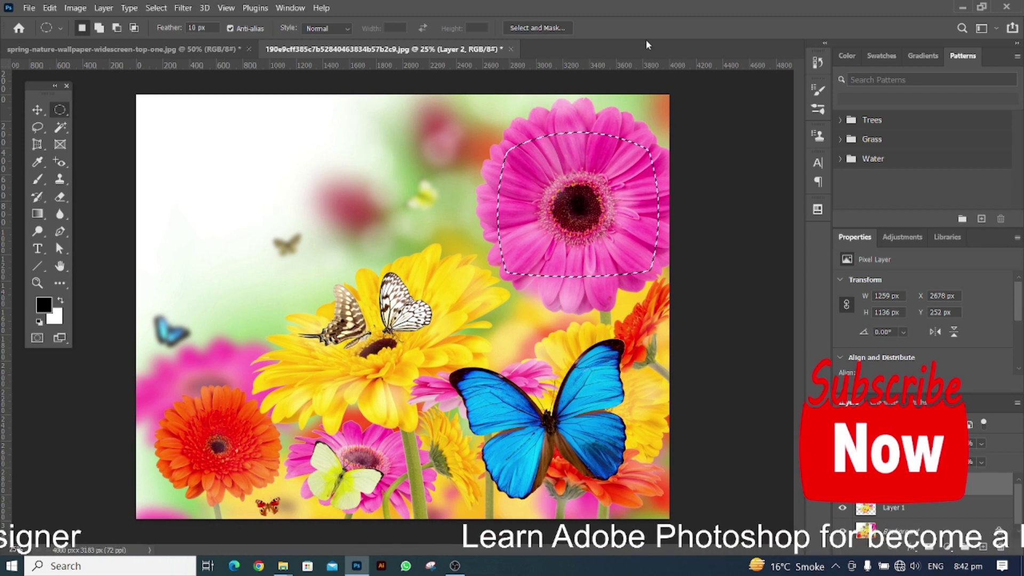
{"action": "left_click", "coordinate": [37, 109]}
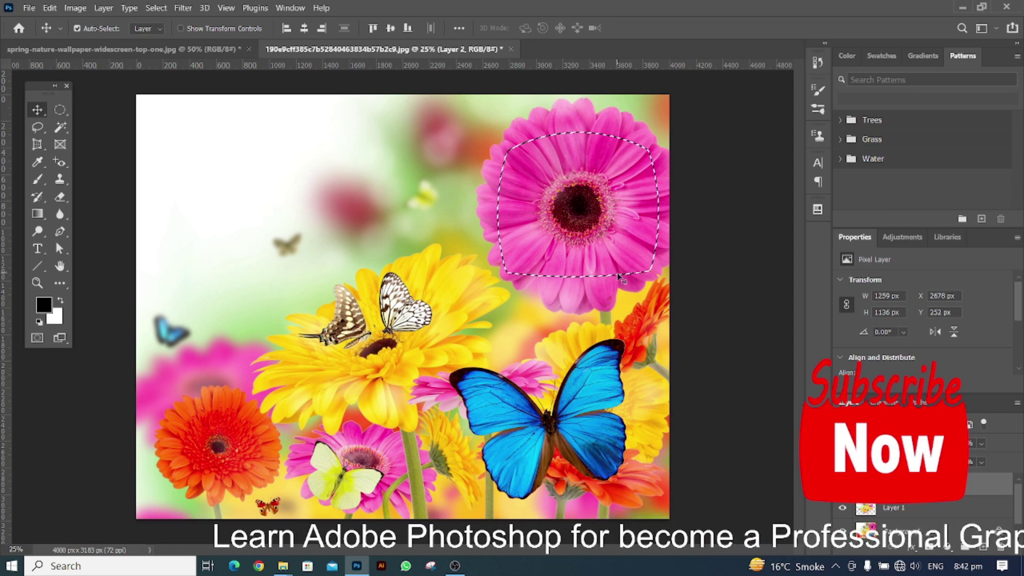
{"action": "key", "text": "ctrl+j"}
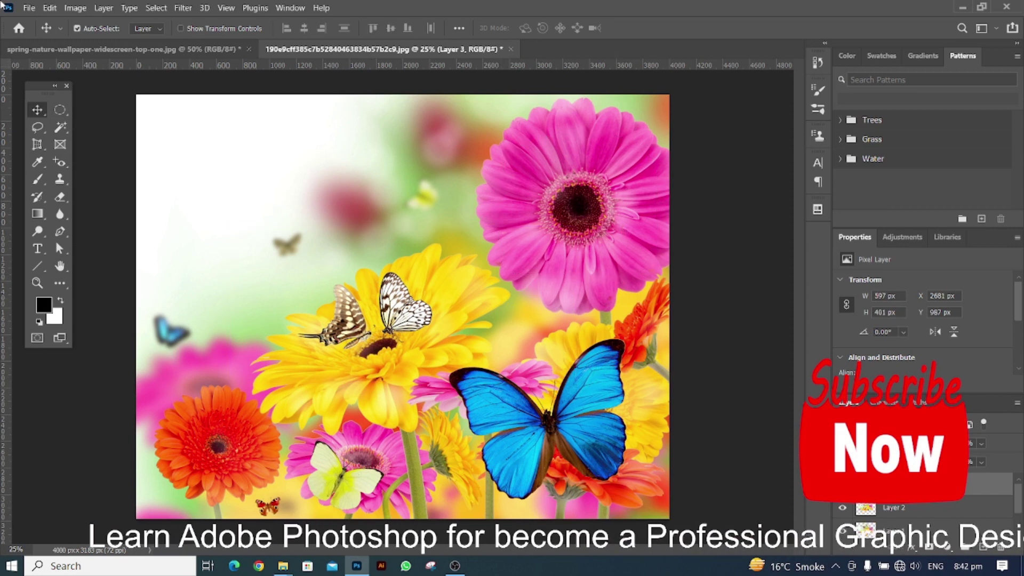
Try to move the newly copied piece away from the pink flower, and undo the last move
{"action": "left_click_drag", "start_coordinate": [557, 197], "coordinate": [620, 216]}
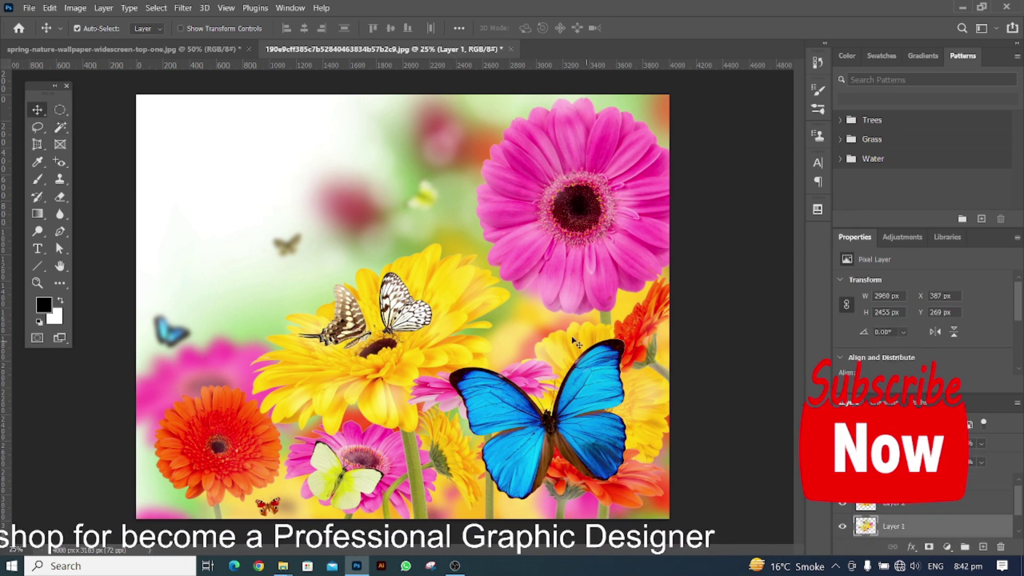
{"action": "left_click_drag", "start_coordinate": [555, 216], "coordinate": [563, 266]}
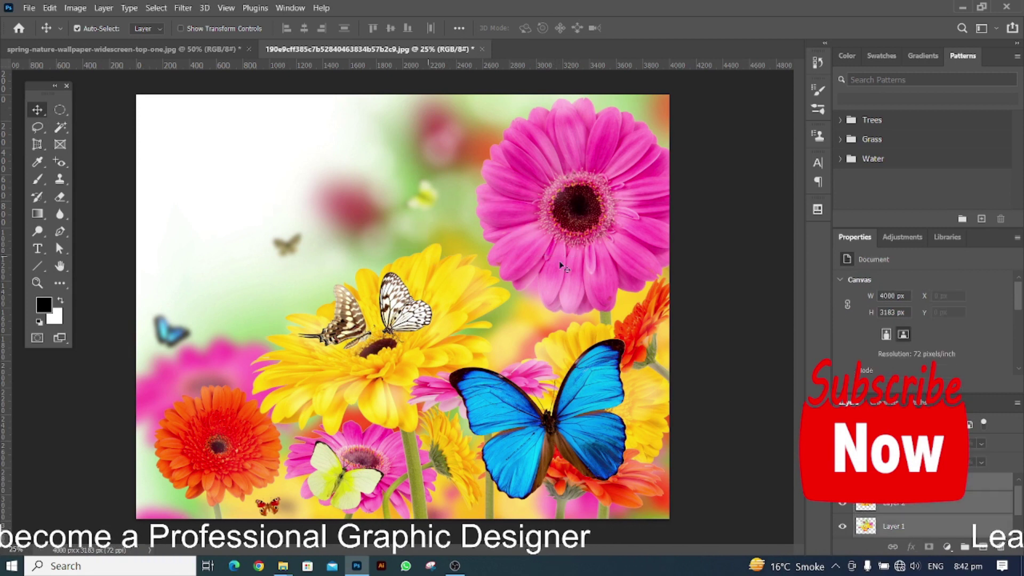
{"action": "left_click", "coordinate": [533, 253]}
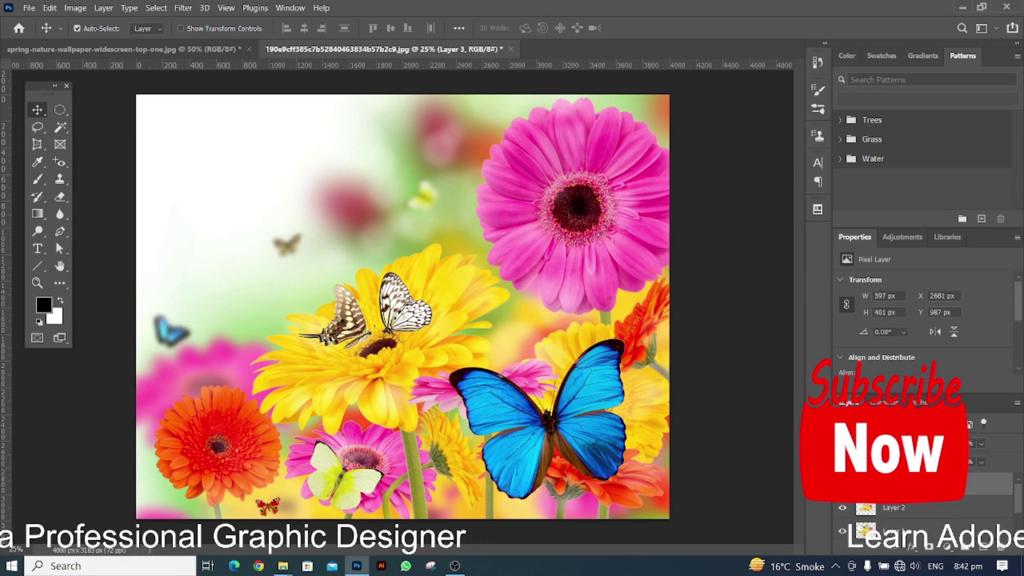
{"action": "left_click_drag", "start_coordinate": [608, 176], "coordinate": [322, 170]}
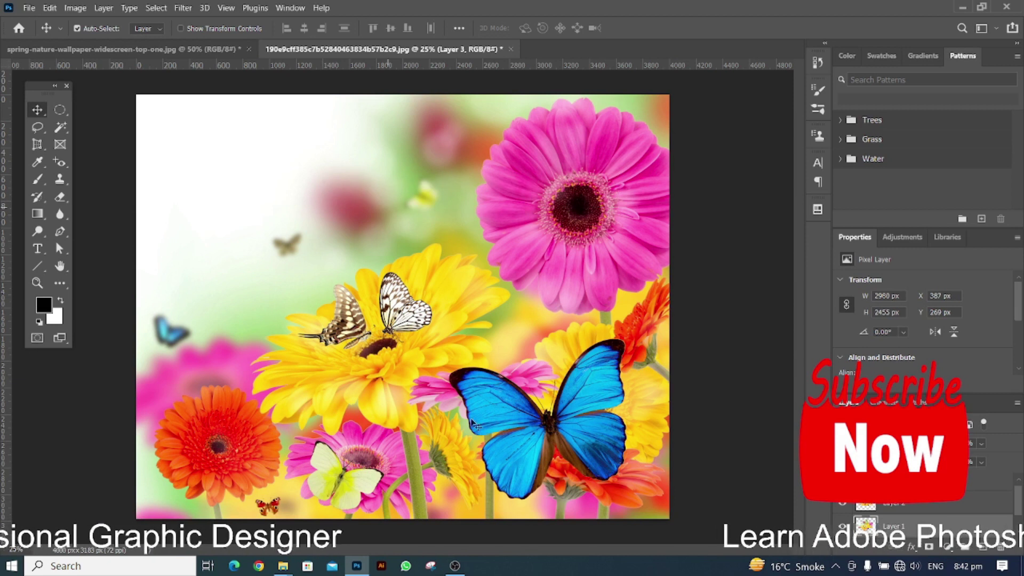
{"action": "key", "text": "ctrl+z"}
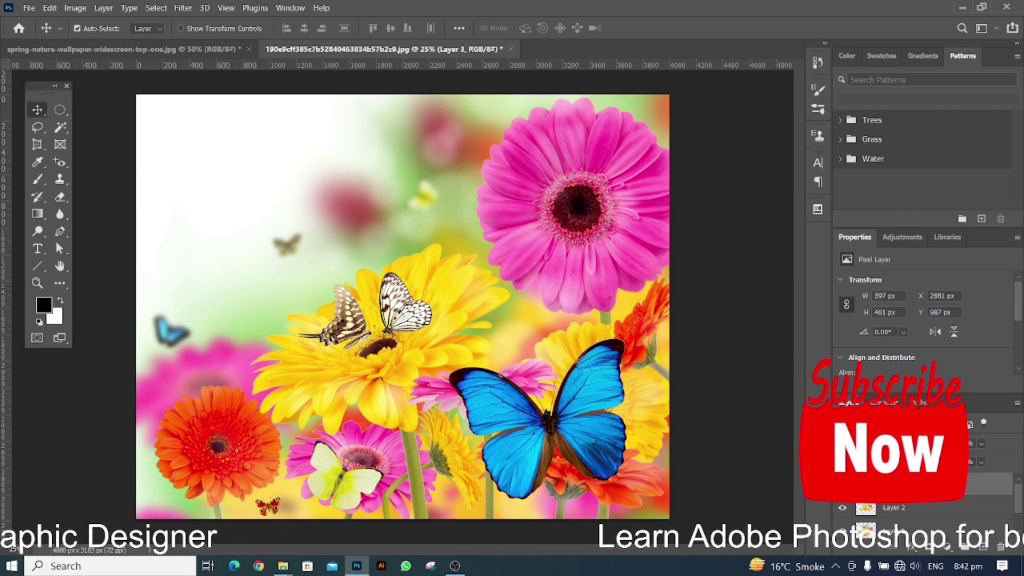
{"action": "left_click", "coordinate": [37, 127]}
{"action": "left_click_drag", "start_coordinate": [580, 207], "coordinate": [355, 228]}
{"action": "left_click", "coordinate": [488, 198]}
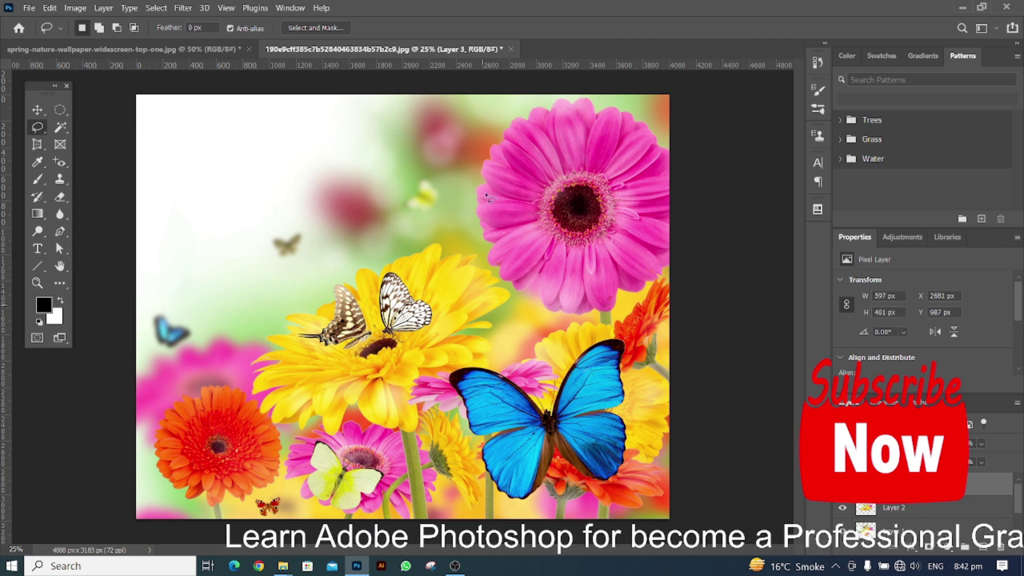
Draw an elliptical selection of about 1170 × 1219 px around the pink flower's centre
{"action": "left_click", "coordinate": [59, 109]}
{"action": "left_click_drag", "start_coordinate": [531, 143], "coordinate": [664, 264]}
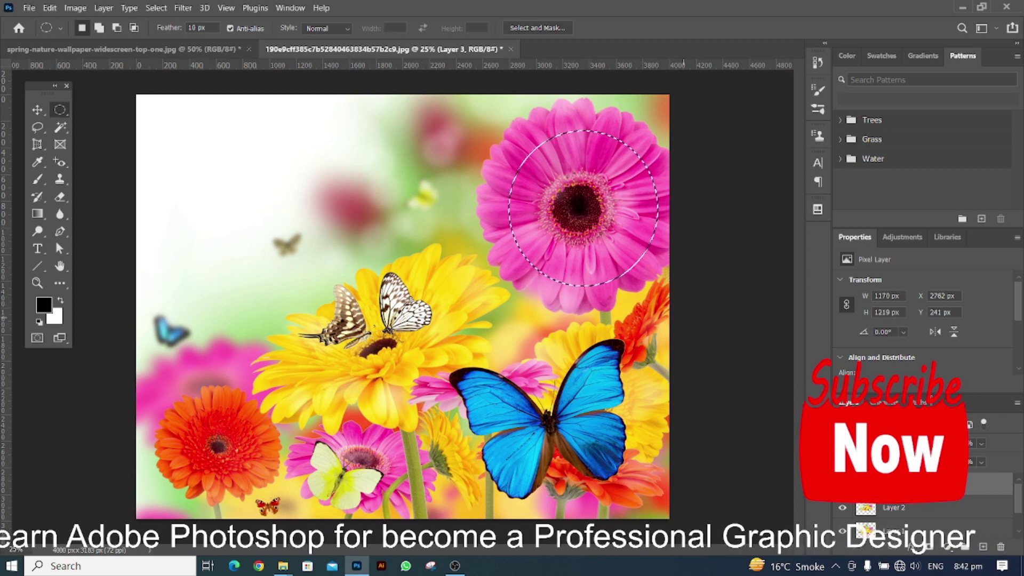
Copy the elliptical flower selection from the Background to a new layer and move the copy onto the white area at X 218 px, Y 169 px
{"action": "left_click", "coordinate": [901, 526]}
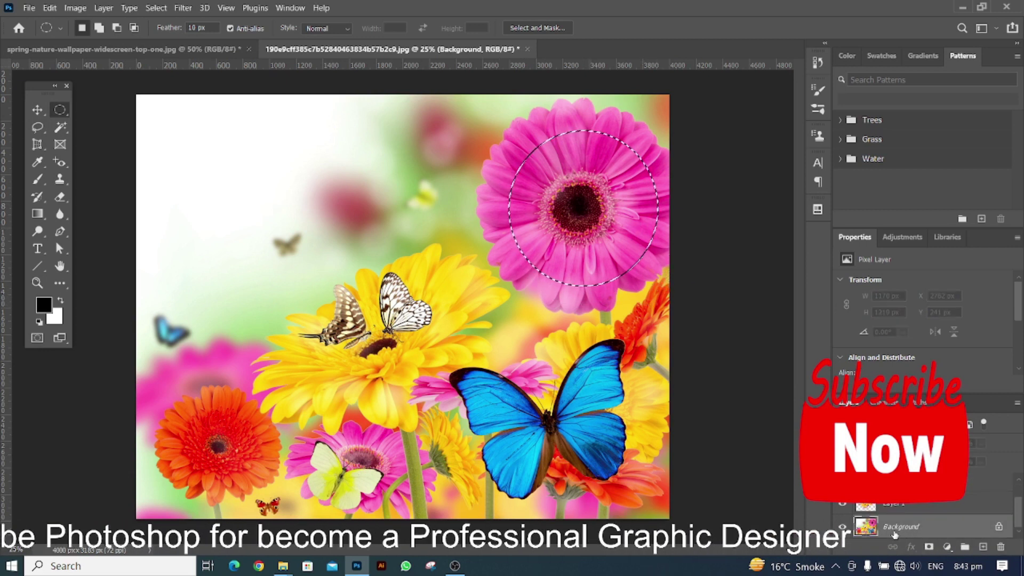
{"action": "key", "text": "ctrl+j"}
{"action": "key", "text": "v"}
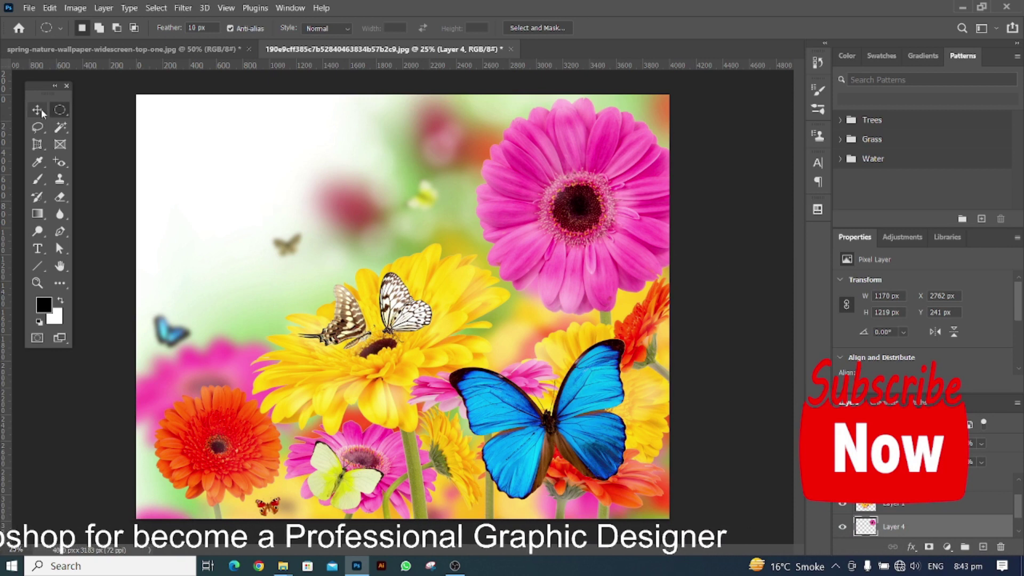
{"action": "left_click_drag", "start_coordinate": [559, 185], "coordinate": [258, 168]}
Try moving the copied flower circle lower on the white area, and undo the last move
{"action": "left_click", "coordinate": [283, 224]}
{"action": "left_click", "coordinate": [352, 224]}
{"action": "left_click_drag", "start_coordinate": [242, 252], "coordinate": [318, 273]}
{"action": "key", "text": "ctrl+z"}
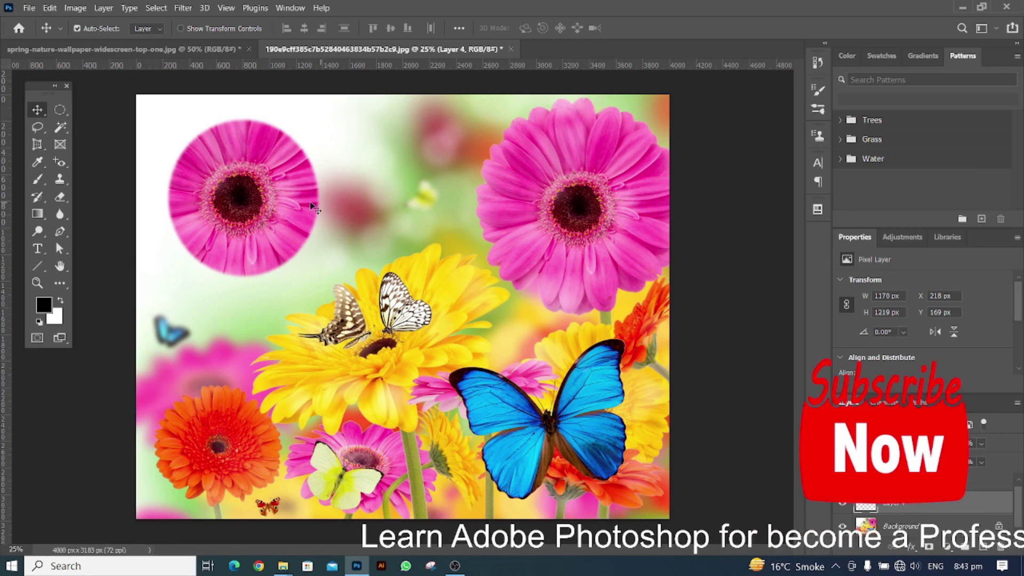
{"action": "mouse_move", "coordinate": [290, 226]}
{"action": "left_mouse_down"}
{"action": "mouse_move", "coordinate": [293, 155]}
{"action": "mouse_move", "coordinate": [272, 181]}
{"action": "mouse_move", "coordinate": [291, 227]}
{"action": "left_mouse_up"}
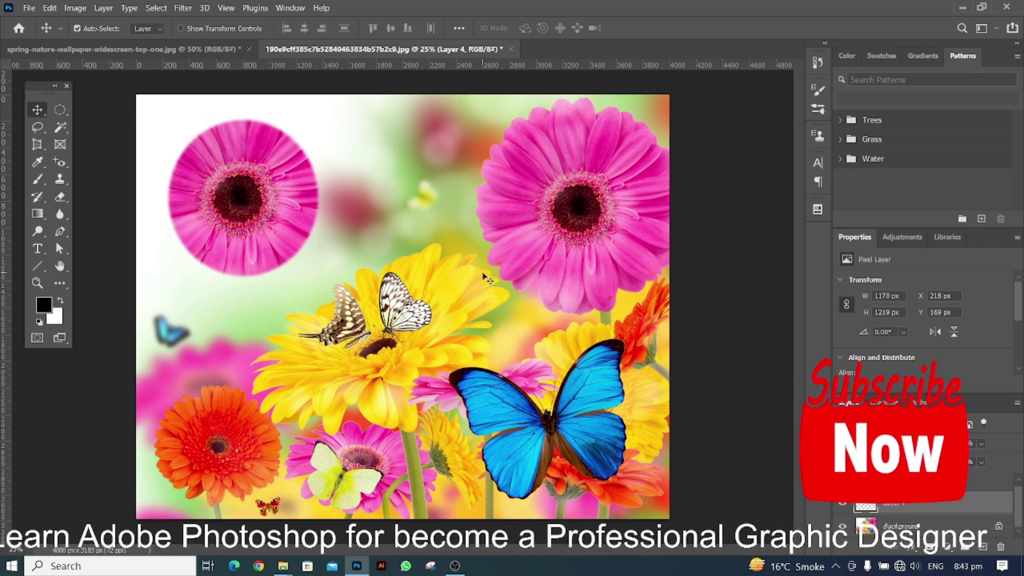
{"action": "left_click", "coordinate": [927, 526]}
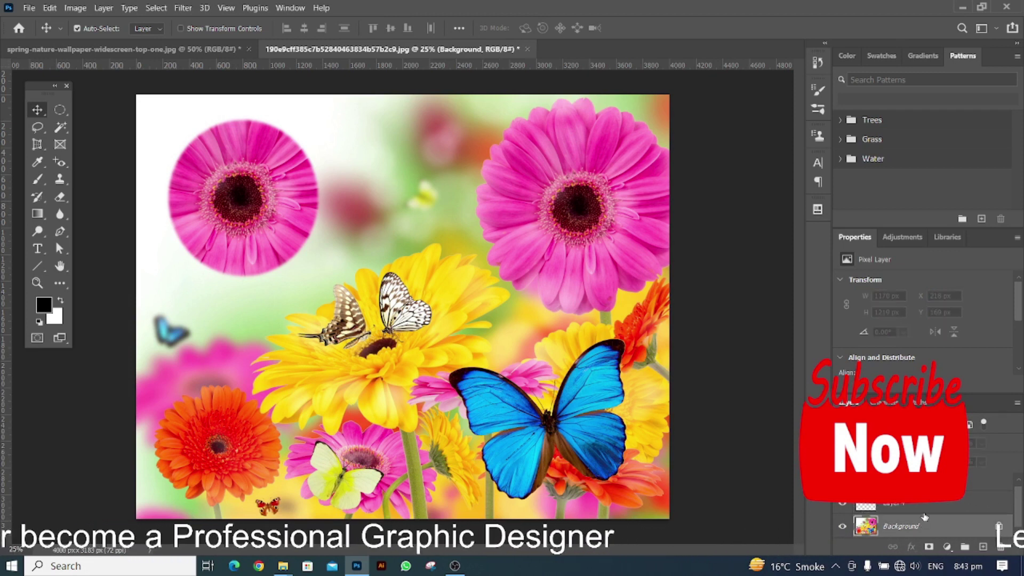
Move the copied flower circle slightly higher to Y 117 px and scale it up proportionally to 127.19%
{"action": "left_click_drag", "start_coordinate": [269, 236], "coordinate": [261, 208]}
{"action": "key", "text": "ctrl+t"}
{"action": "left_click_drag", "start_coordinate": [320, 272], "coordinate": [346, 298]}
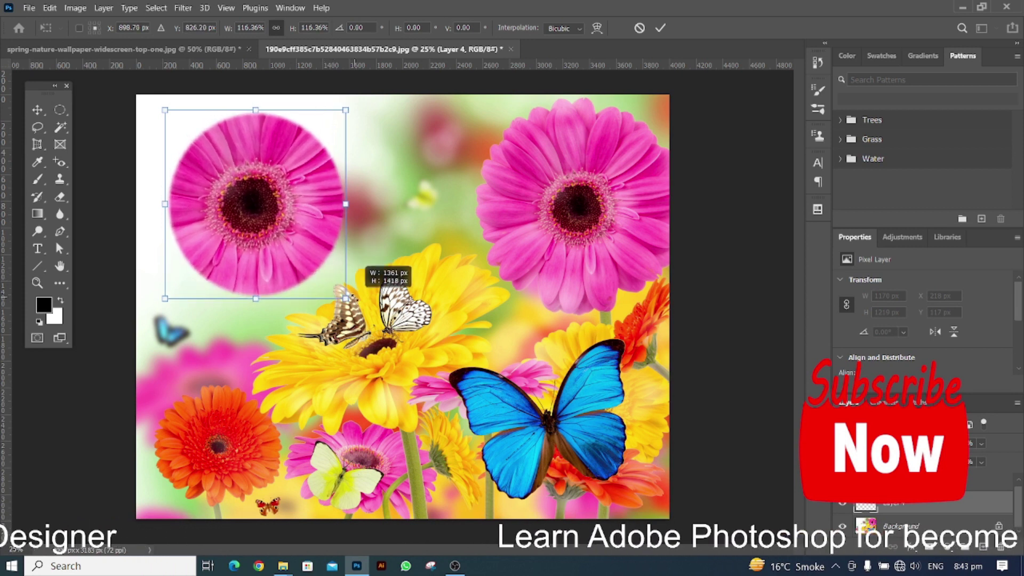
{"action": "left_click_drag", "start_coordinate": [345, 299], "coordinate": [362, 316]}
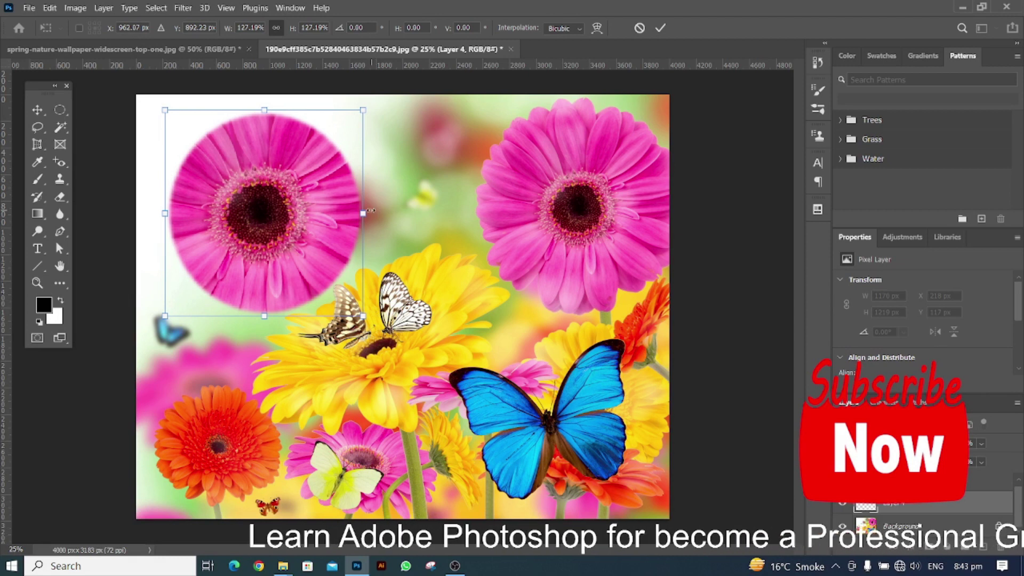
{"action": "left_click", "coordinate": [37, 111]}
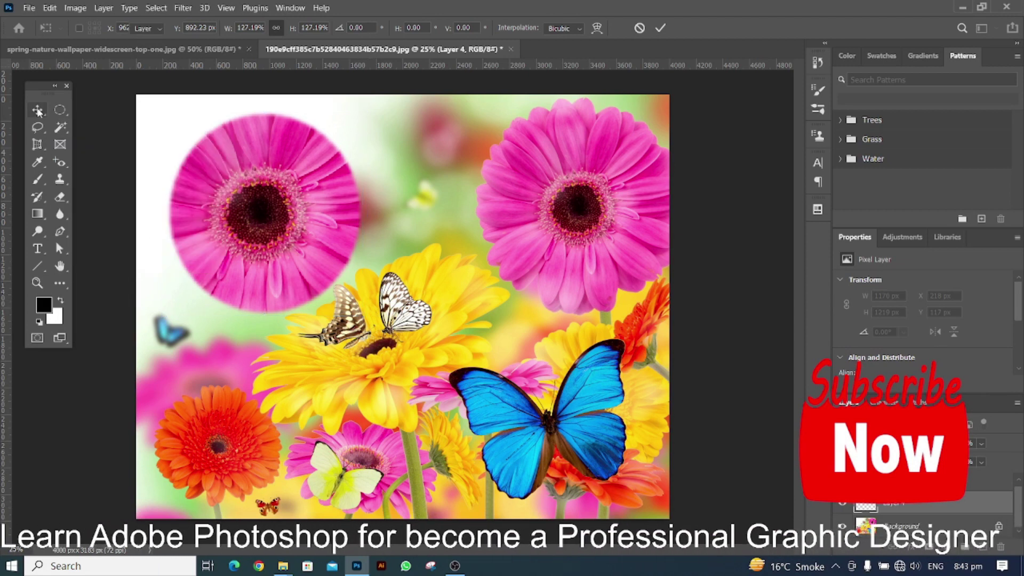
Reposition the enlarged flower circle near the image's upper-left corner, at about X 162 px, Y 90 px
{"action": "left_click_drag", "start_coordinate": [273, 210], "coordinate": [252, 203]}
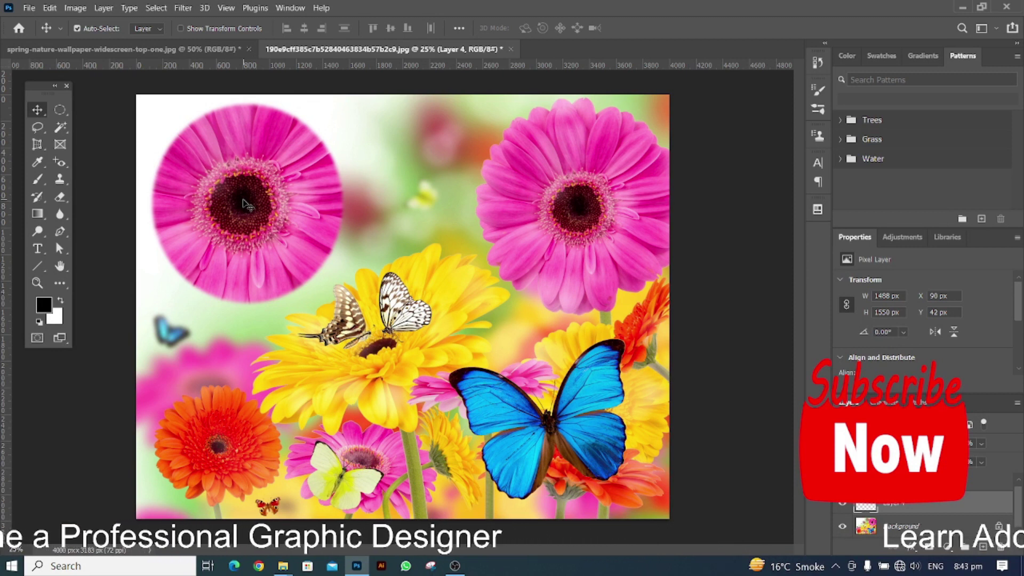
{"action": "left_click_drag", "start_coordinate": [244, 207], "coordinate": [253, 213]}
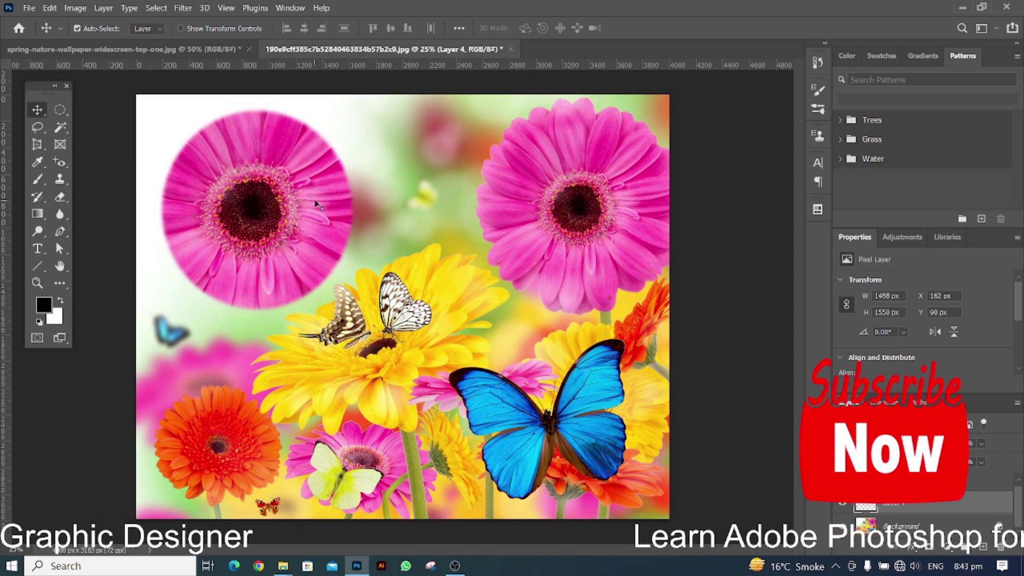
{"action": "left_click", "coordinate": [59, 110]}
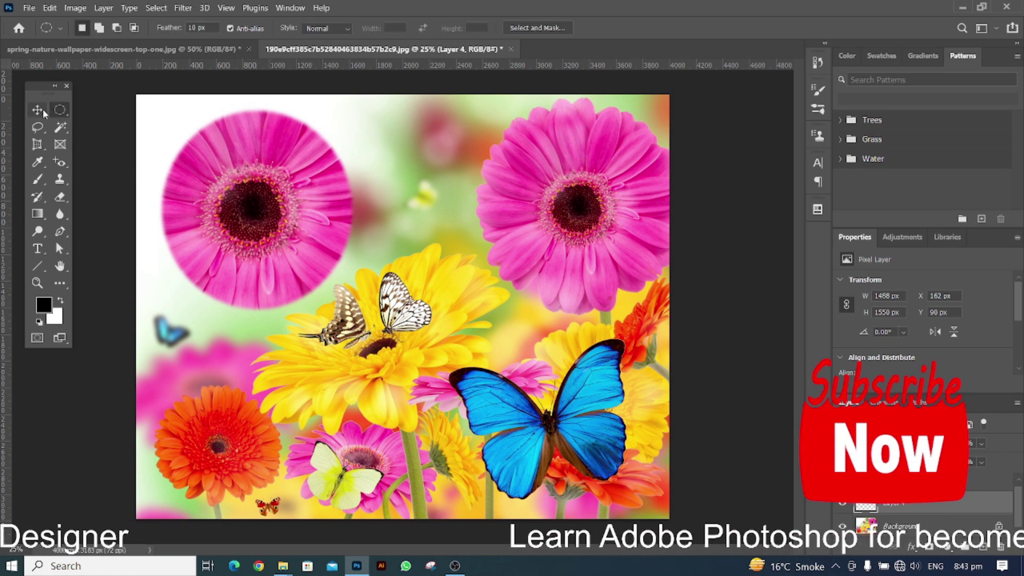
{"action": "right_click", "coordinate": [57, 114]}
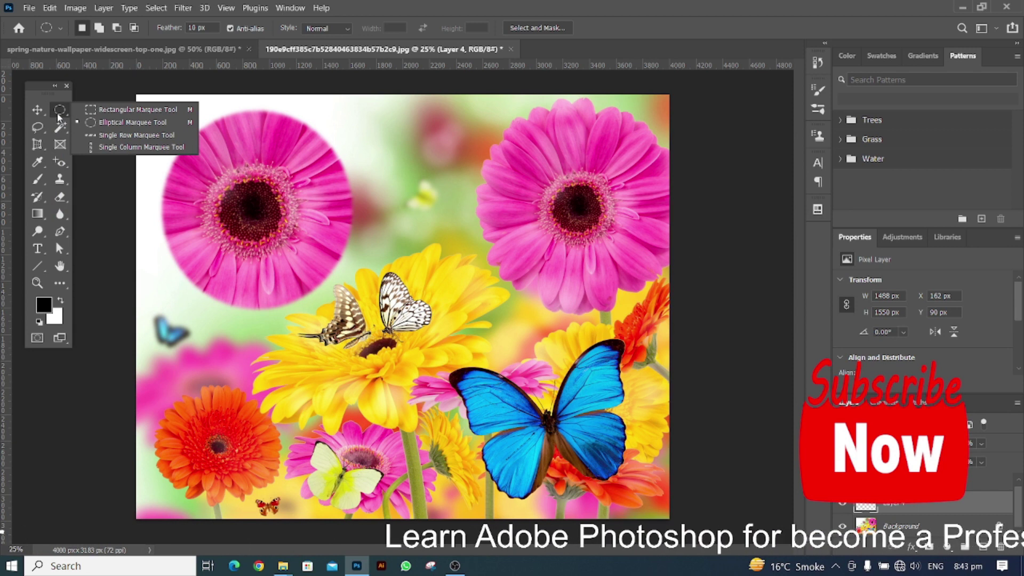
Move the enlarged flower circle toward the yellow flower and delete its layer
{"action": "left_click", "coordinate": [37, 109]}
{"action": "left_click_drag", "start_coordinate": [245, 213], "coordinate": [311, 264]}
{"action": "key", "text": "Delete"}
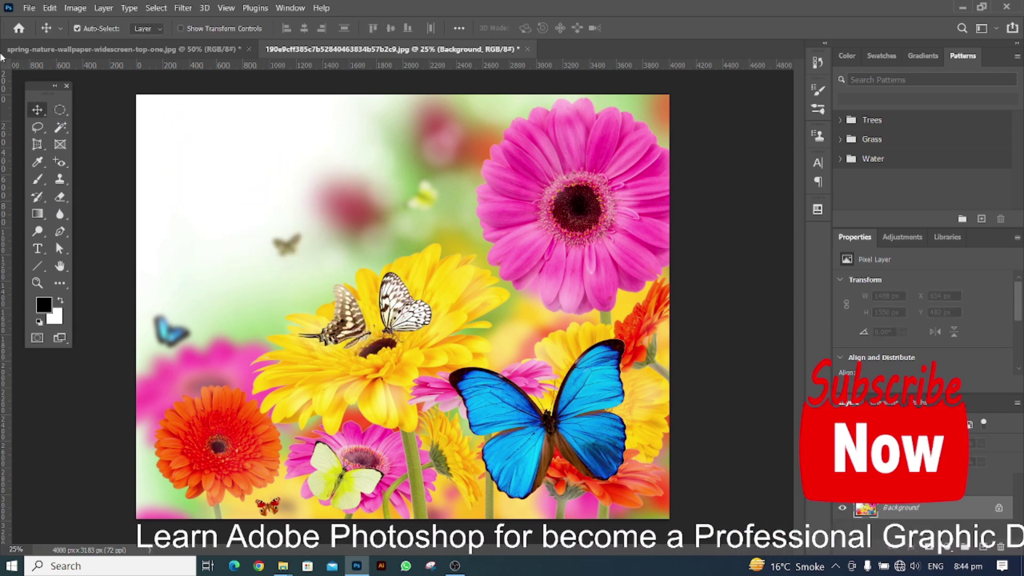
Copy the pink flower to a new layer through an elliptical selection of about 1681 × 1585 px with 0 px feather
{"action": "left_click", "coordinate": [59, 110]}
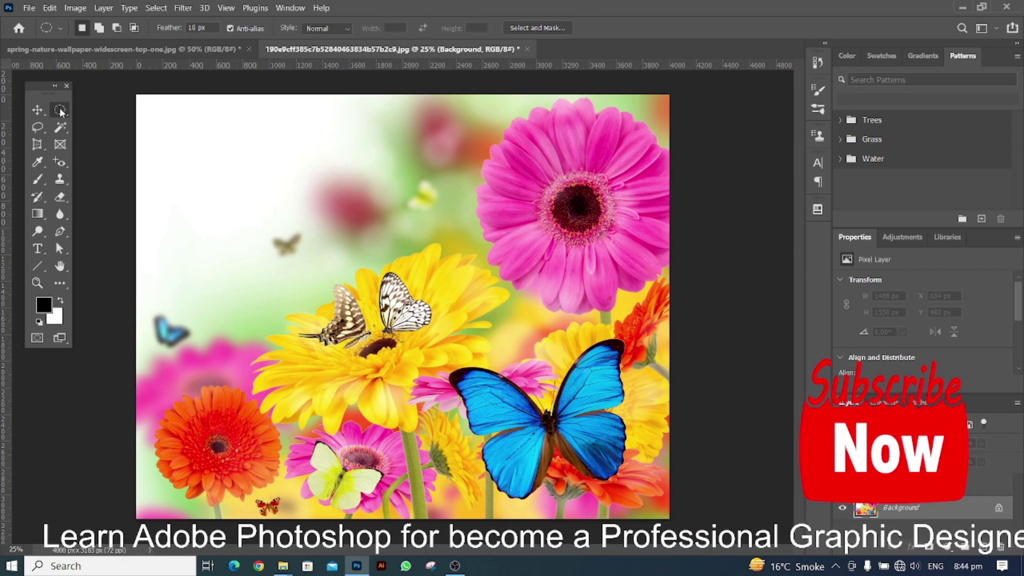
{"action": "left_click", "coordinate": [207, 26]}
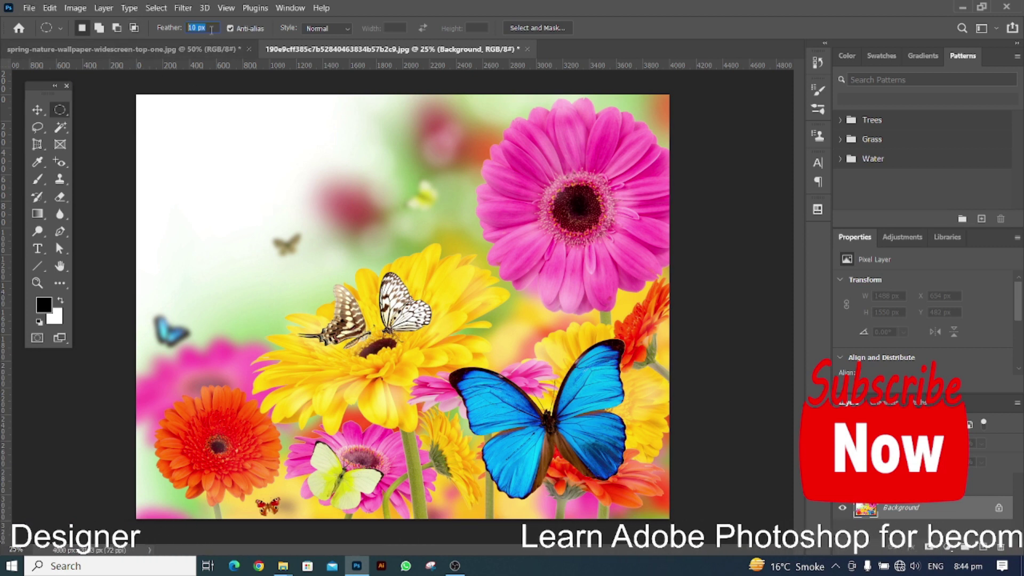
{"action": "type", "text": "0"}
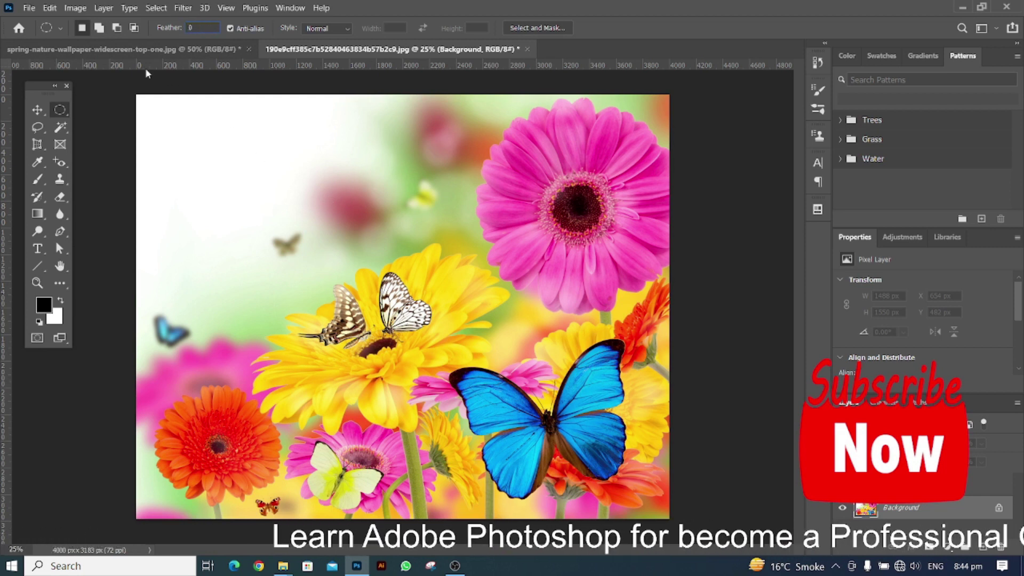
{"action": "left_click_drag", "start_coordinate": [218, 168], "coordinate": [445, 382]}
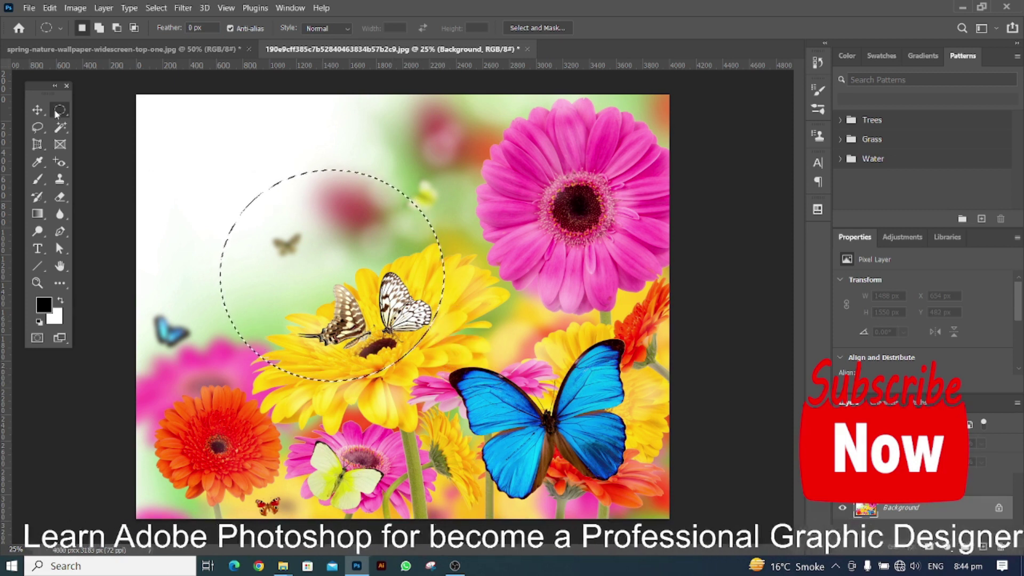
{"action": "left_click_drag", "start_coordinate": [347, 253], "coordinate": [565, 206]}
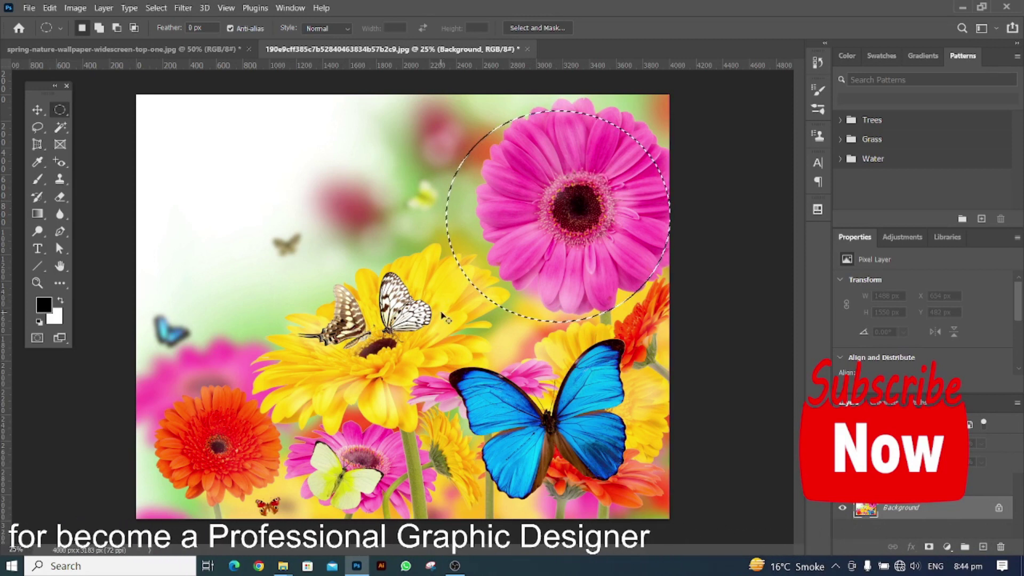
{"action": "key", "text": "ctrl+j"}
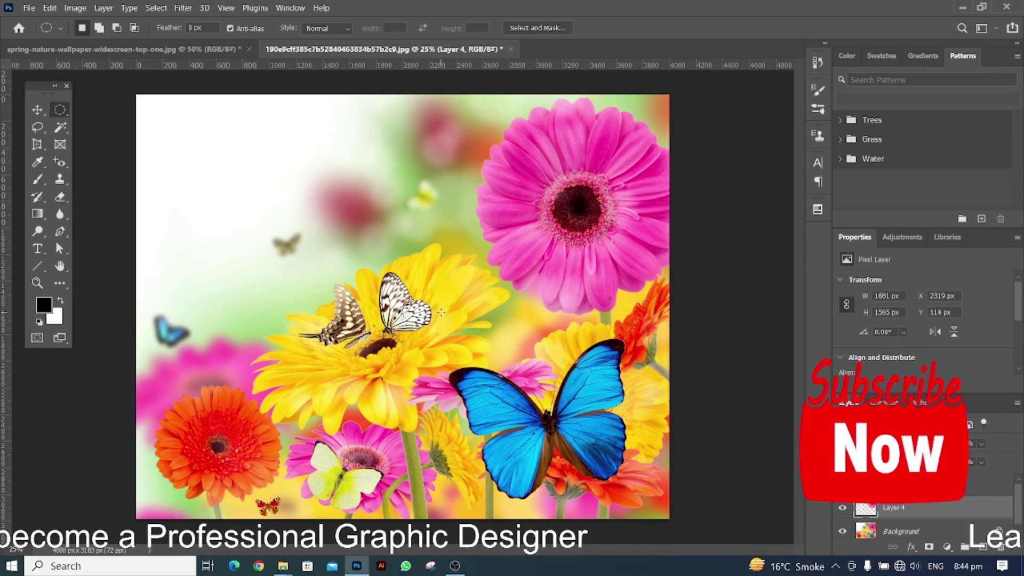
Move the hard-edged flower circle onto the white area at X 111 px, Y 86 px and delete its layer
{"action": "left_click", "coordinate": [37, 109]}
{"action": "left_click_drag", "start_coordinate": [570, 199], "coordinate": [240, 214]}
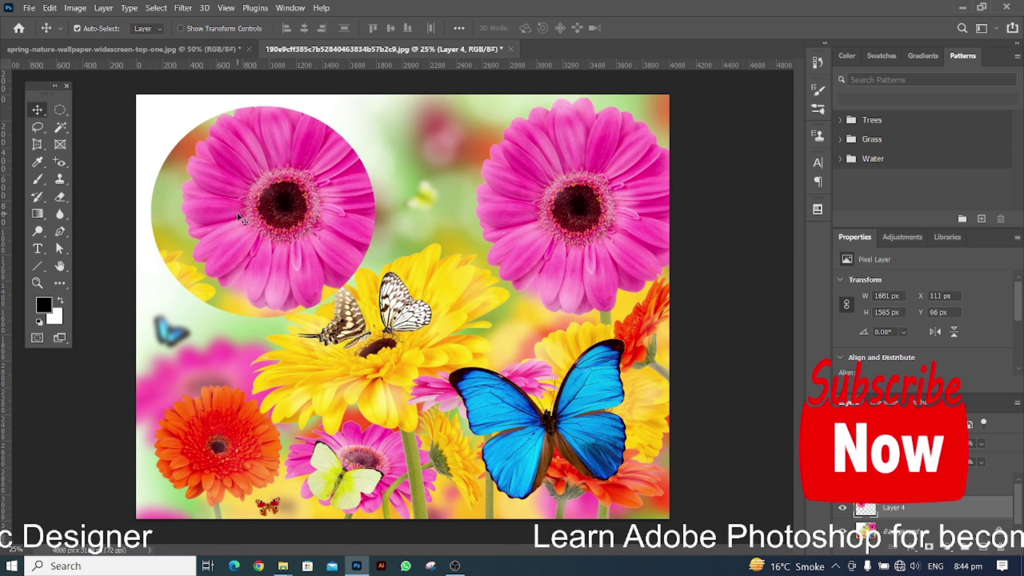
{"action": "key", "text": "Delete"}
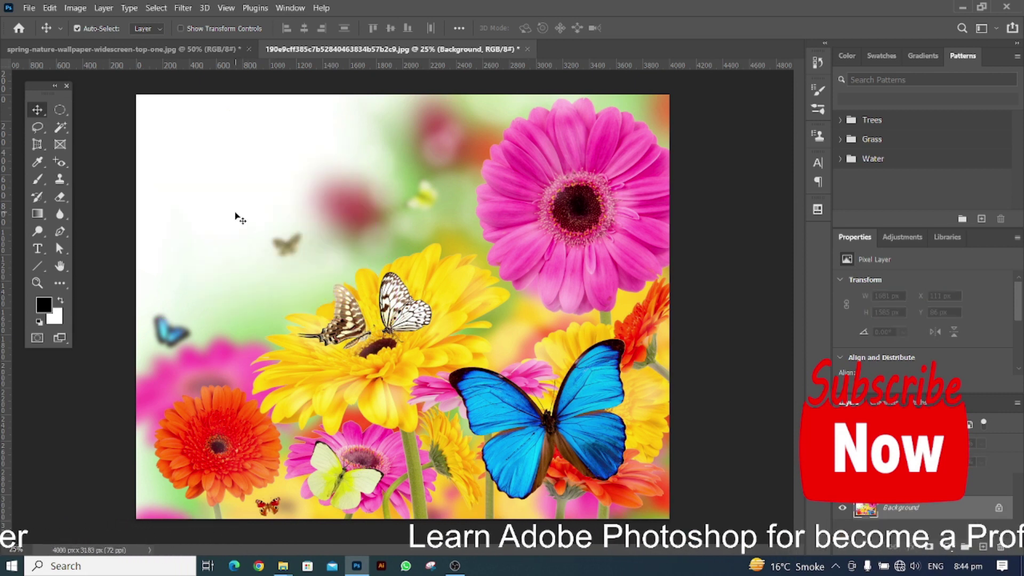
Draw an elliptical selection over the pink flower, shift it onto the flower's centre, and deselect it
{"action": "left_click", "coordinate": [59, 110]}
{"action": "left_click_drag", "start_coordinate": [514, 112], "coordinate": [695, 300]}
{"action": "left_click_drag", "start_coordinate": [604, 192], "coordinate": [577, 192]}
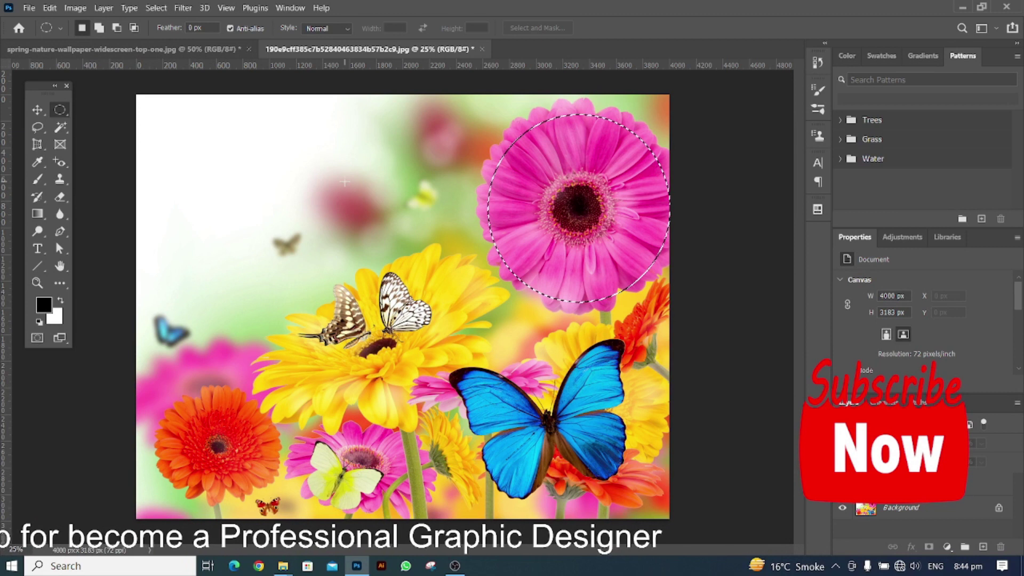
{"action": "key", "text": "ctrl+d"}
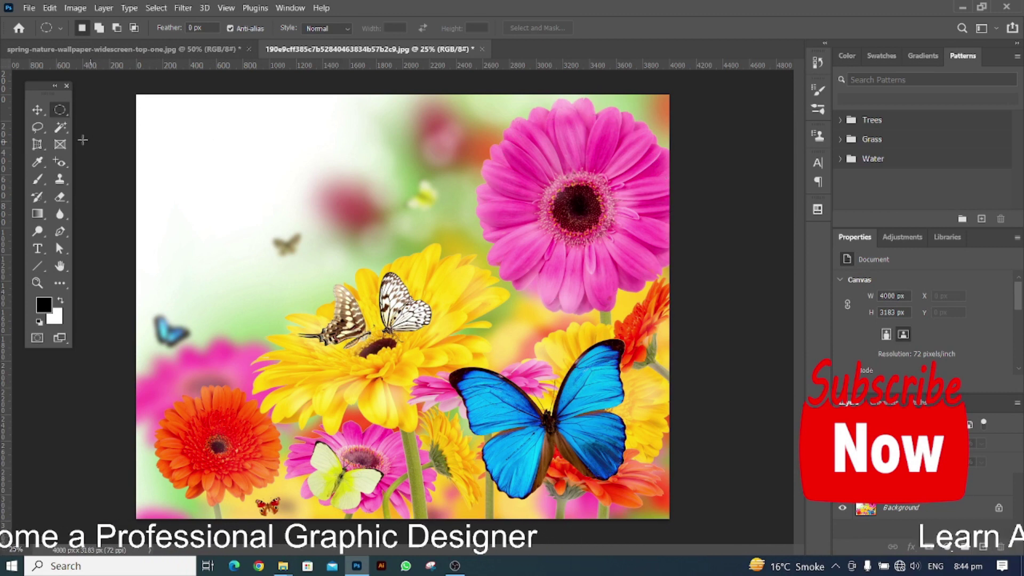
Draw an elliptical selection with 10 px feather, about 1397 × 1467 px, and centre it on the pink flower
{"action": "left_click", "coordinate": [184, 28]}
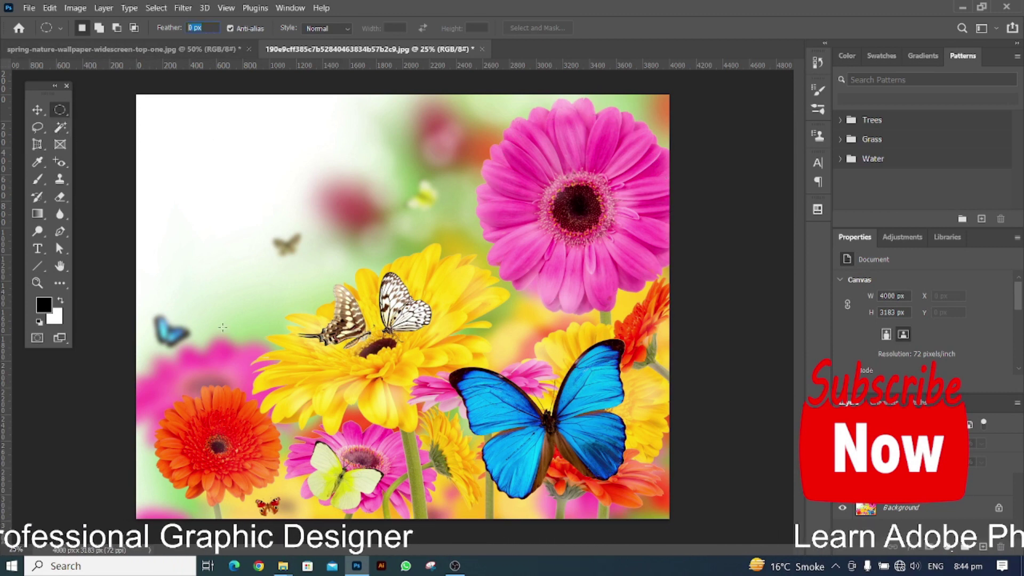
{"action": "type", "text": "10"}
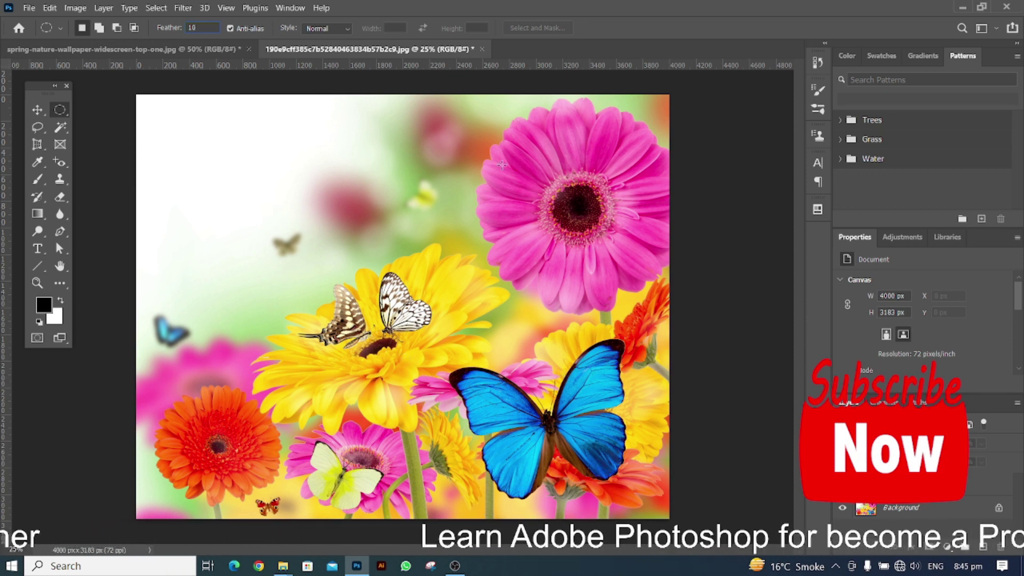
{"action": "left_click_drag", "start_coordinate": [525, 123], "coordinate": [624, 260]}
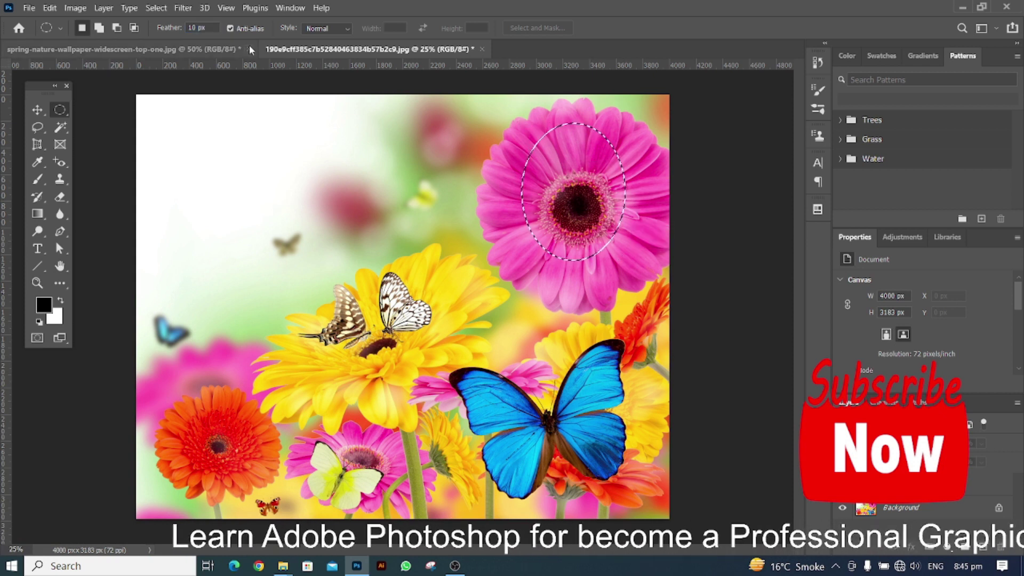
{"action": "left_click", "coordinate": [517, 140]}
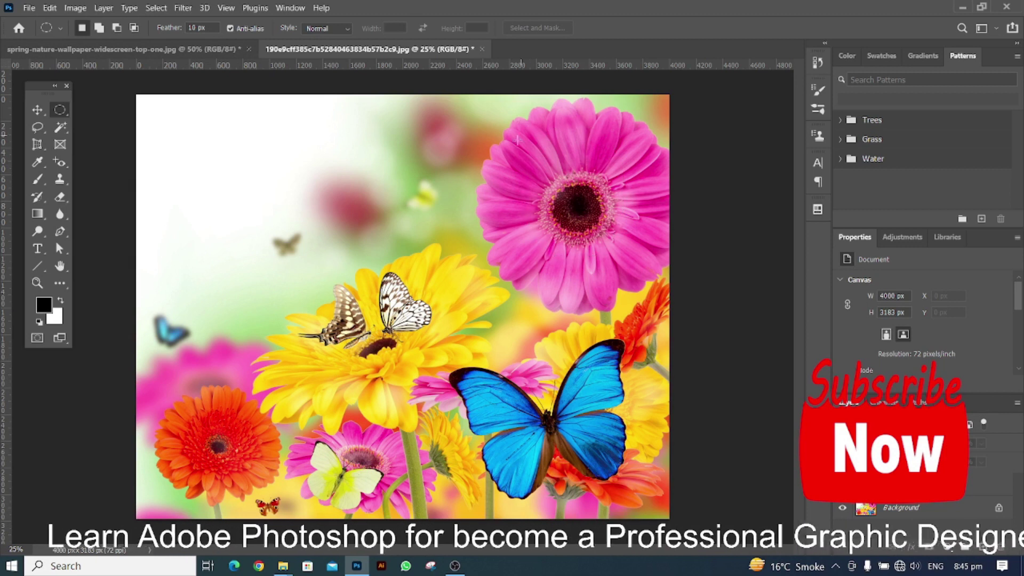
{"action": "left_click_drag", "start_coordinate": [489, 111], "coordinate": [666, 292]}
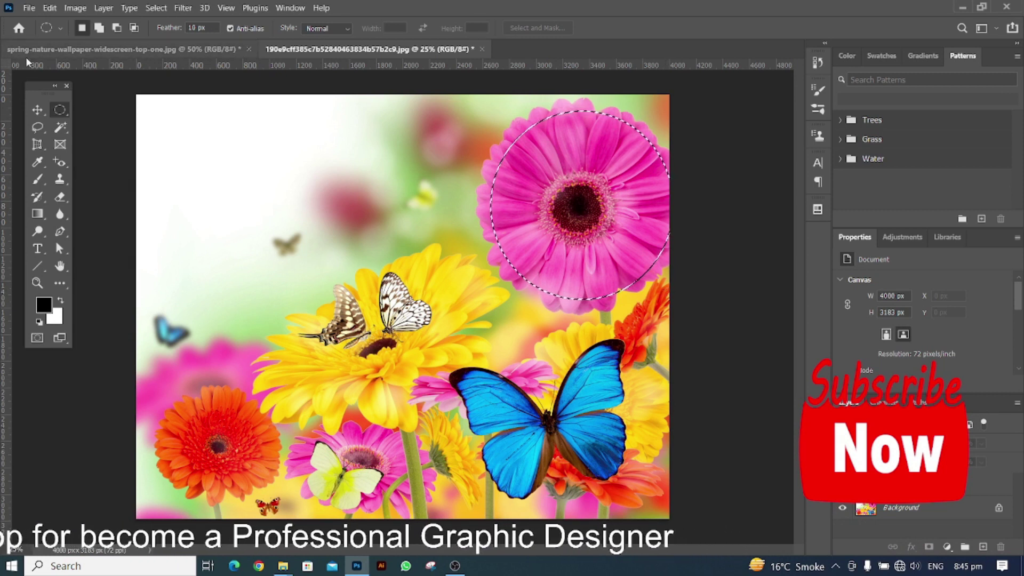
{"action": "left_click", "coordinate": [38, 110]}
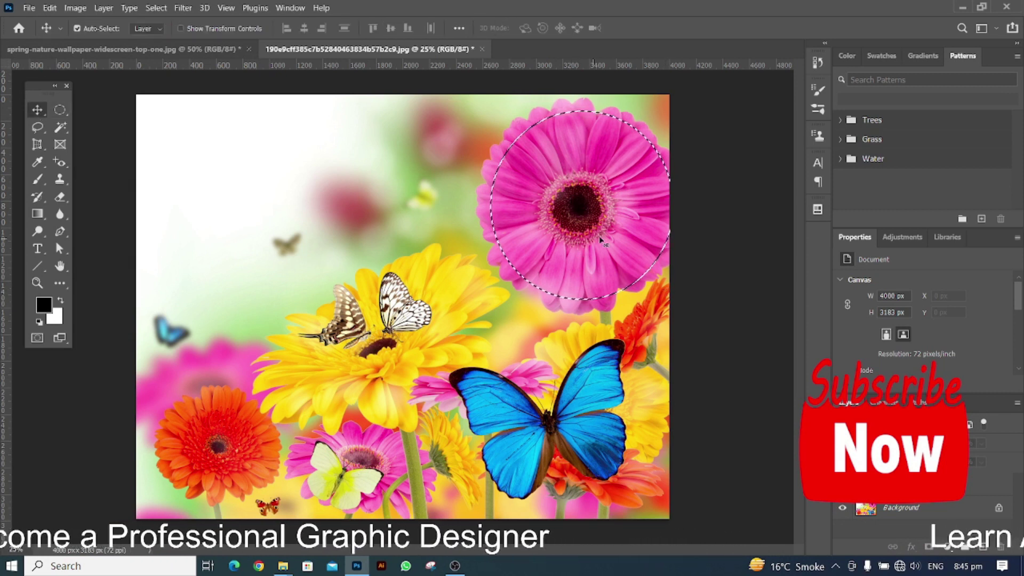
{"action": "key", "text": "m"}
{"action": "left_click_drag", "start_coordinate": [618, 193], "coordinate": [616, 191]}
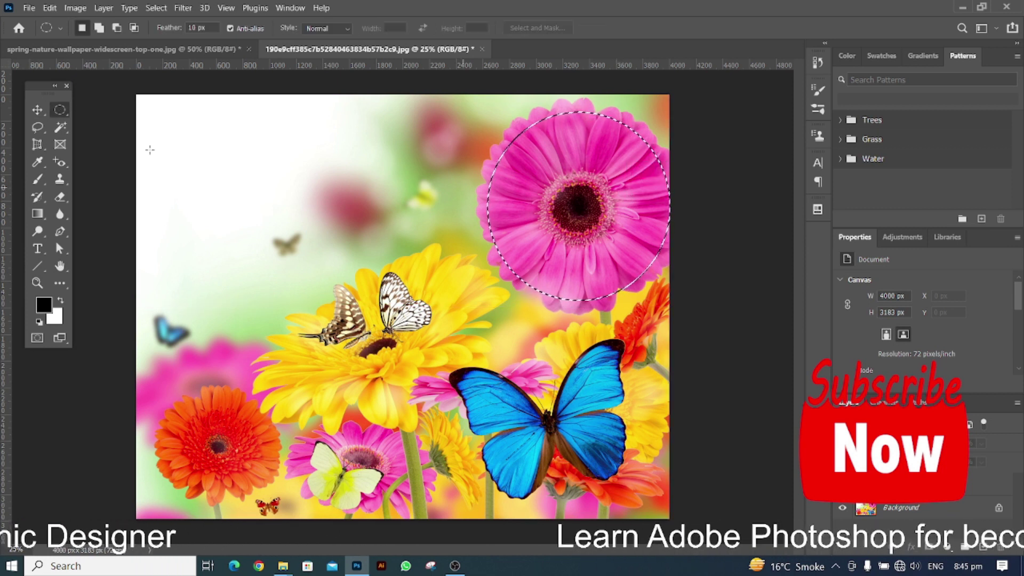
Copy the feathered selection from the Background to a new layer and move it onto the white area at X 255 px, Y 77 px
{"action": "left_click", "coordinate": [899, 511]}
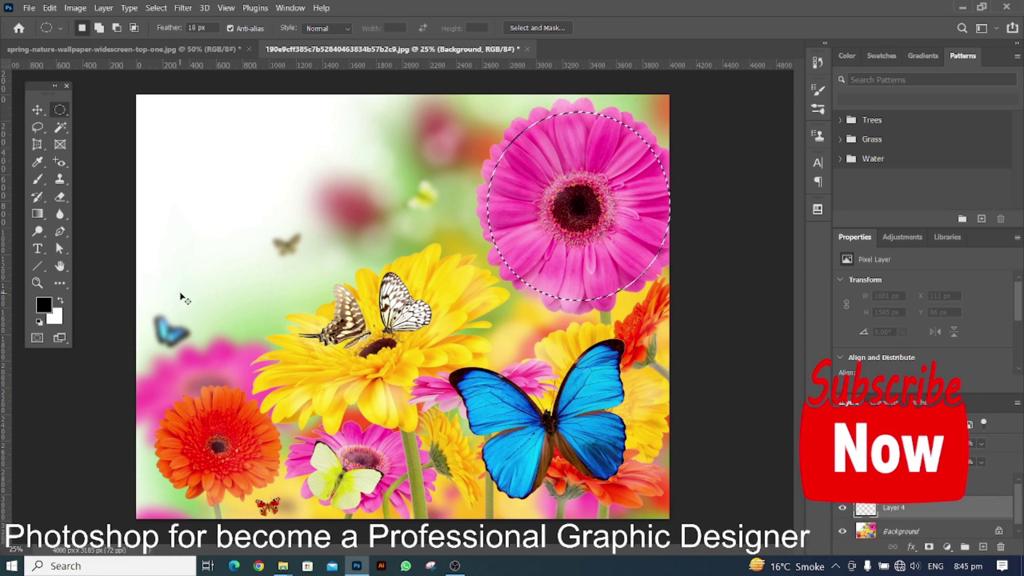
{"action": "key", "text": "ctrl+j"}
{"action": "left_click", "coordinate": [38, 109]}
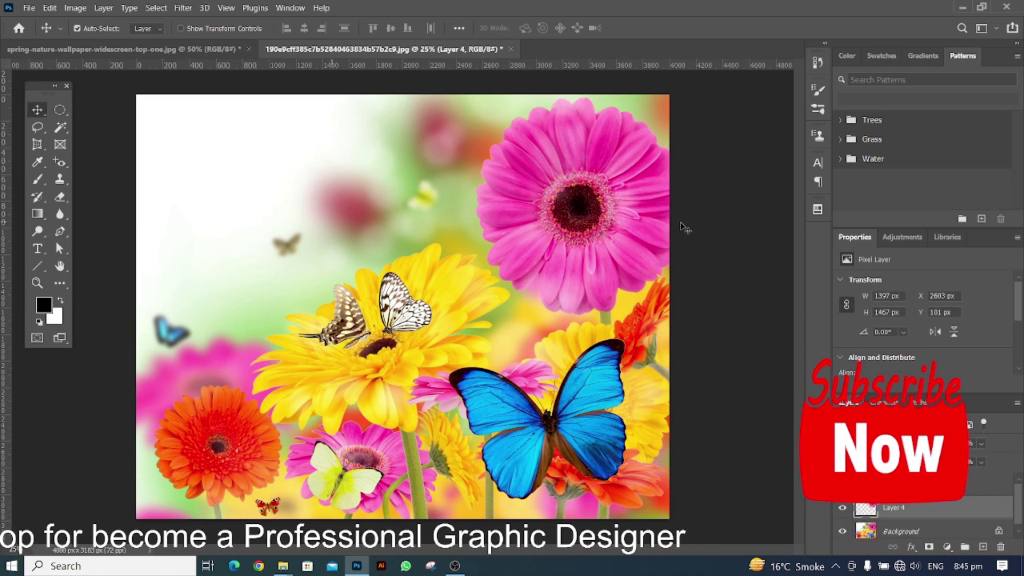
{"action": "left_click_drag", "start_coordinate": [620, 239], "coordinate": [307, 235]}
Examine the feathered edge of the copied flower circle up close
{"action": "left_click_drag", "start_coordinate": [251, 187], "coordinate": [316, 231]}
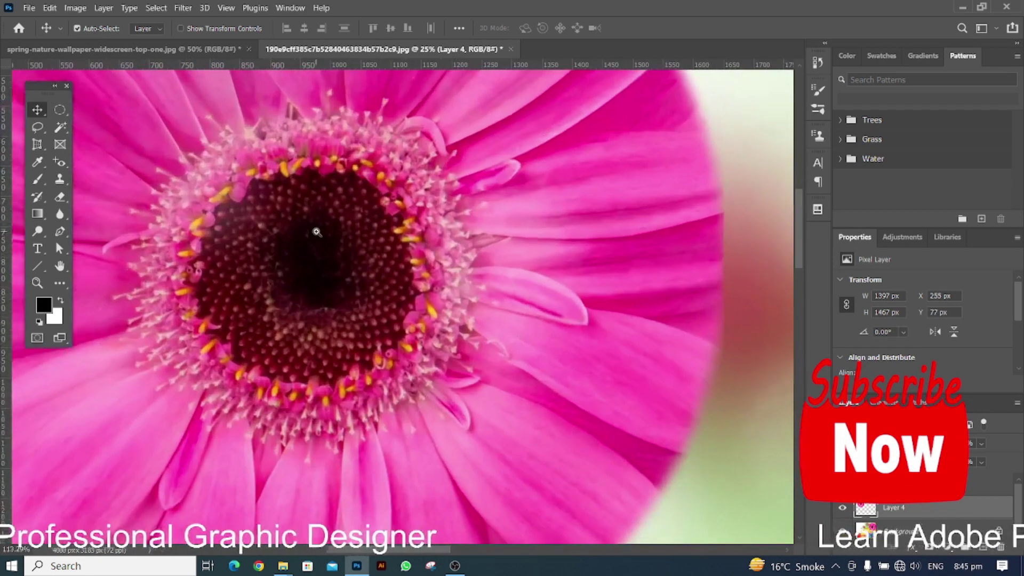
{"action": "left_click_drag", "start_coordinate": [569, 175], "coordinate": [368, 331]}
{"action": "left_click_drag", "start_coordinate": [368, 194], "coordinate": [320, 234]}
{"action": "key", "text": "ctrl+minus"}
{"action": "key", "text": "ctrl+minus"}
{"action": "key", "text": "ctrl+minus"}
{"action": "key", "text": "ctrl+minus"}
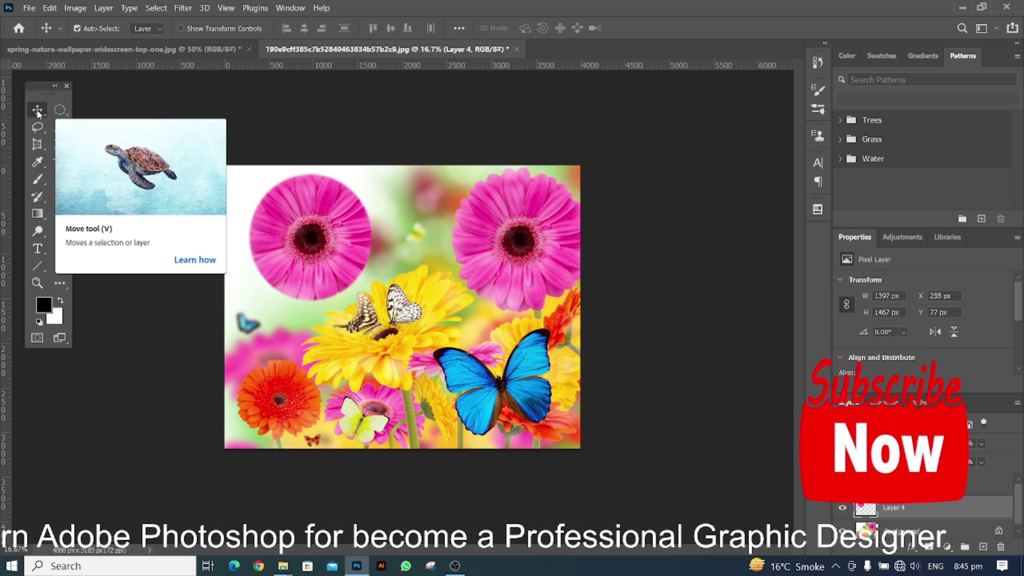
{"action": "left_click", "coordinate": [63, 111]}
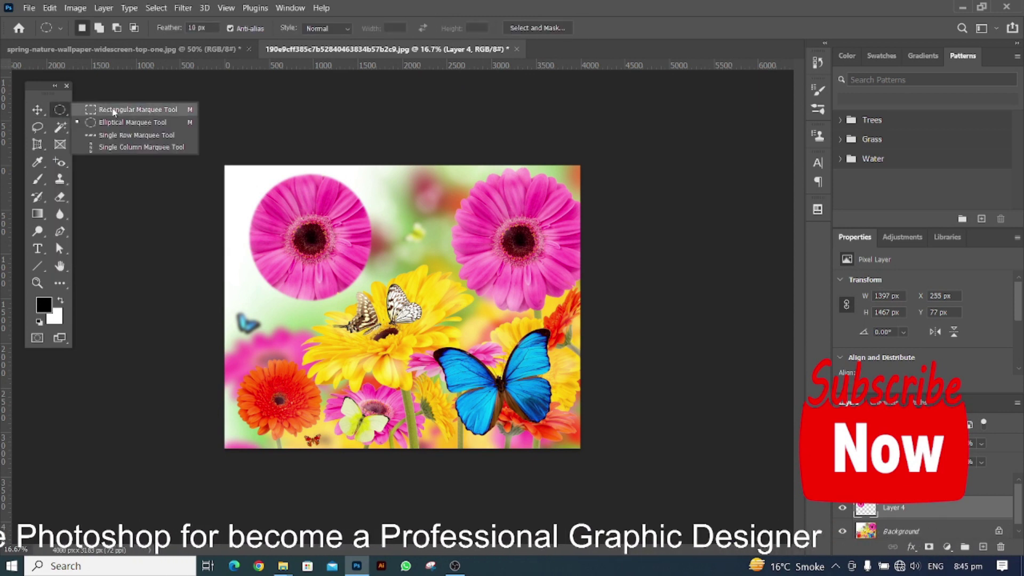
{"action": "left_click", "coordinate": [80, 122]}
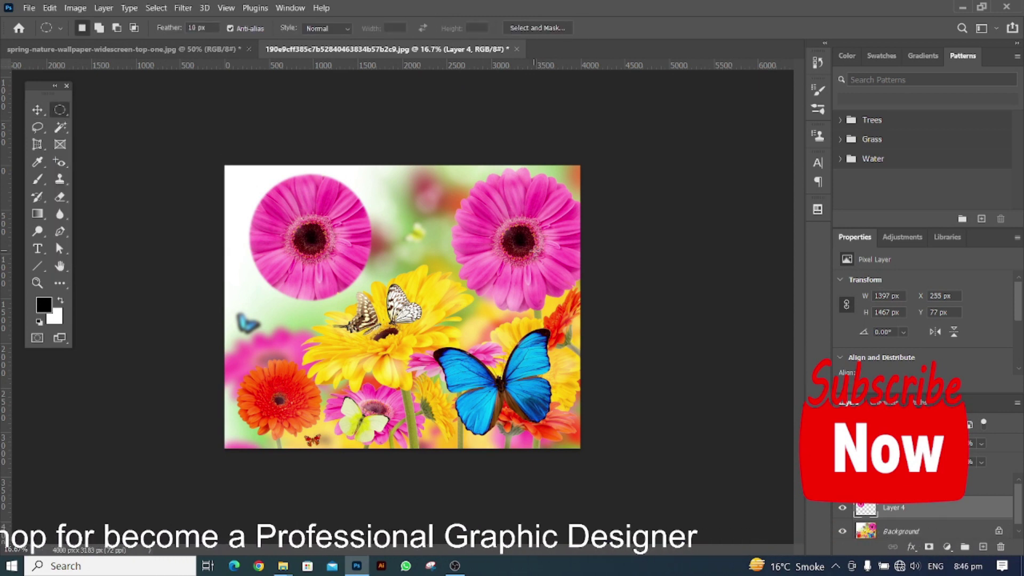
{"action": "left_click", "coordinate": [46, 111]}
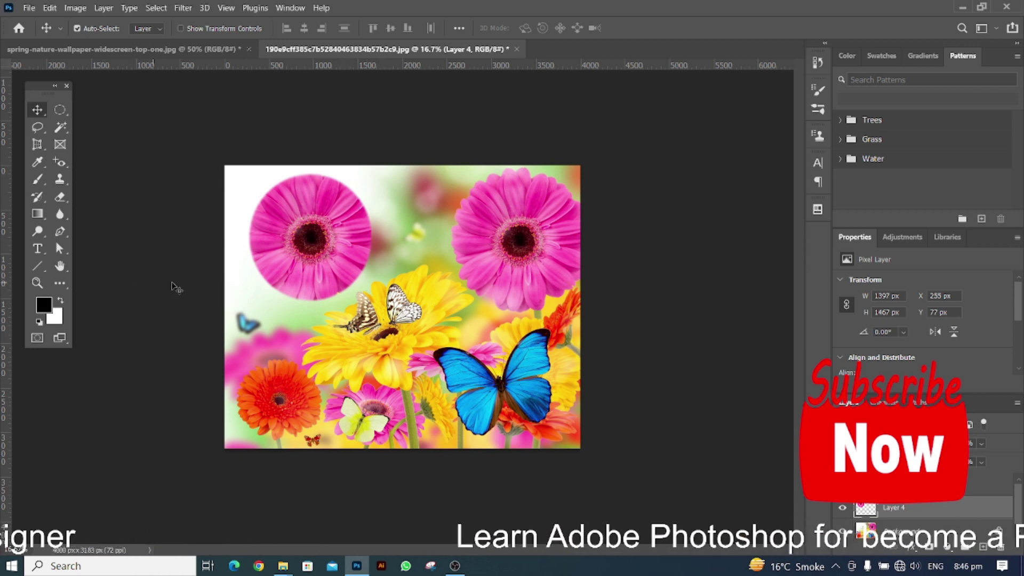
{"action": "left_click", "coordinate": [59, 109]}
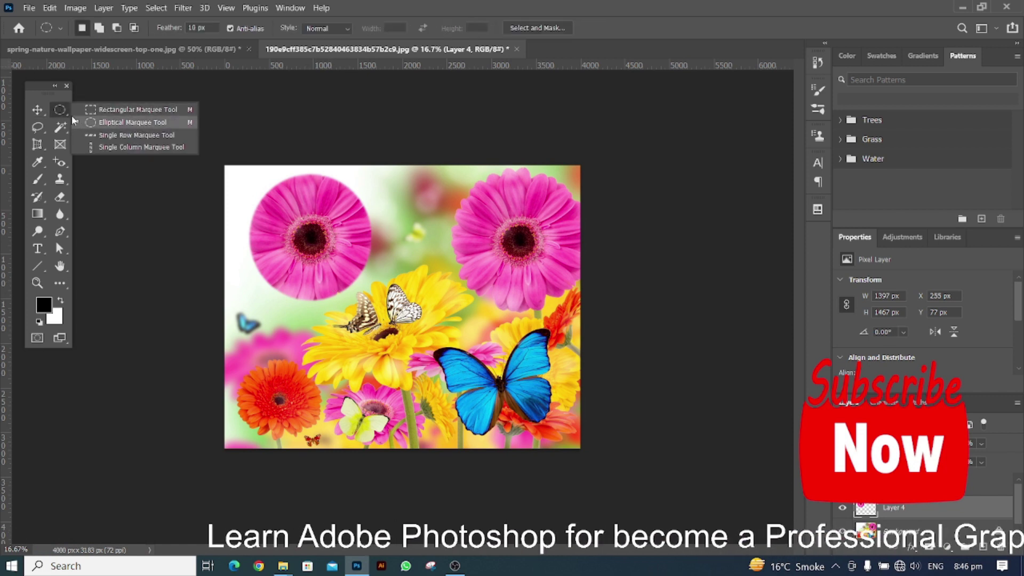
{"action": "left_click", "coordinate": [61, 111]}
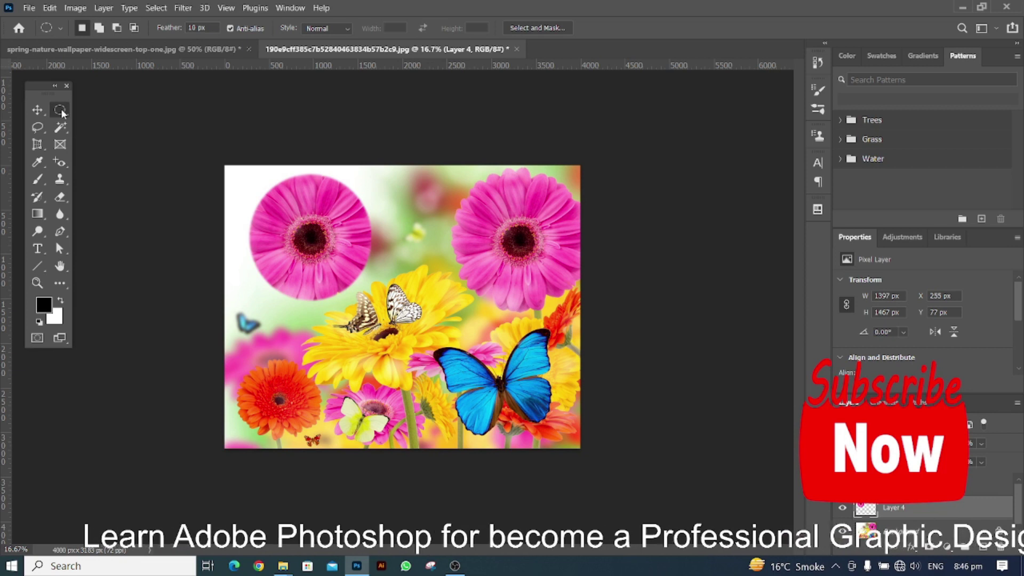
{"action": "right_click", "coordinate": [61, 109]}
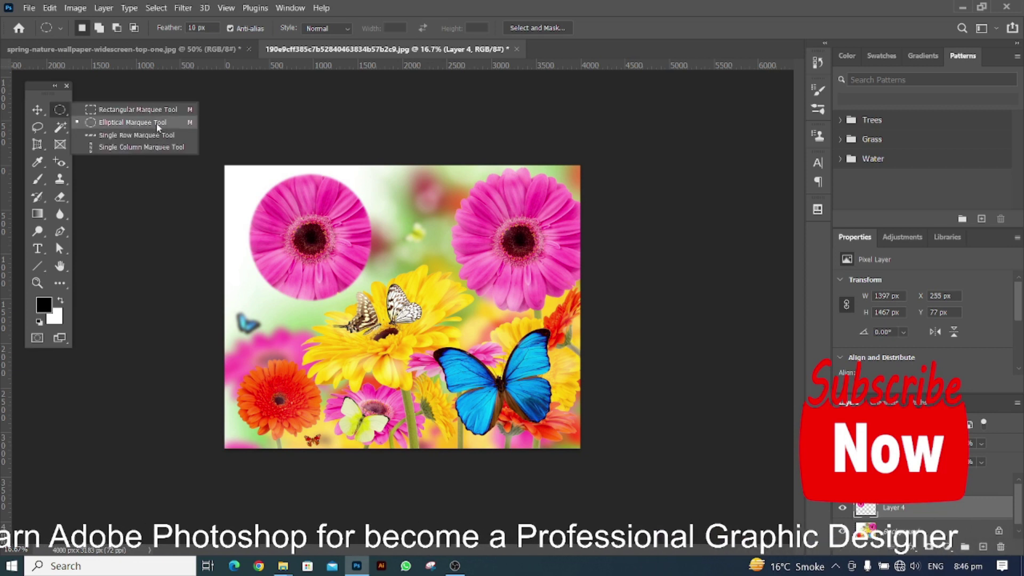
{"action": "left_click", "coordinate": [106, 154]}
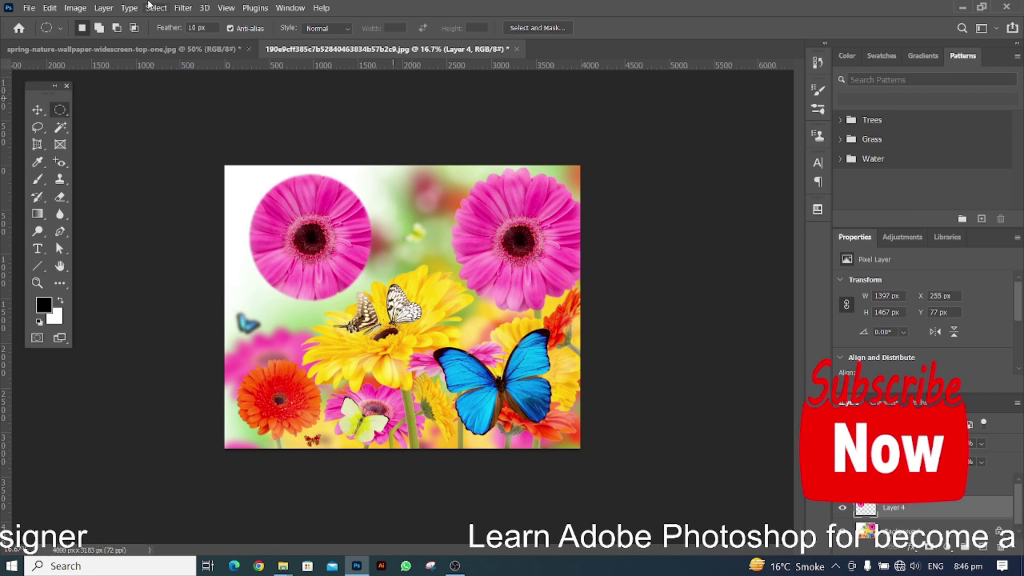
{"action": "left_click", "coordinate": [36, 110]}
{"action": "left_click", "coordinate": [64, 110]}
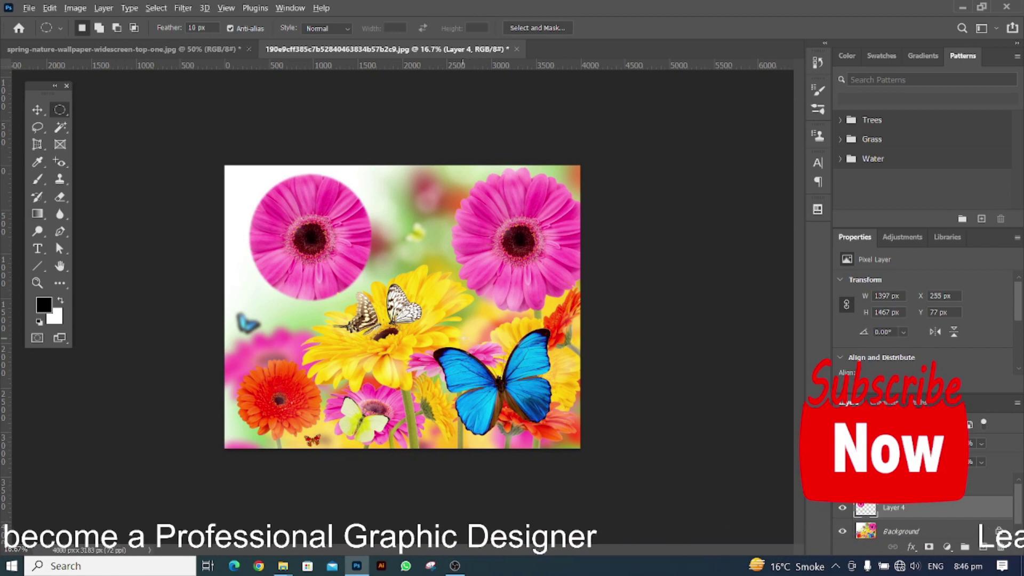
{"action": "key", "text": "alt+Tab"}
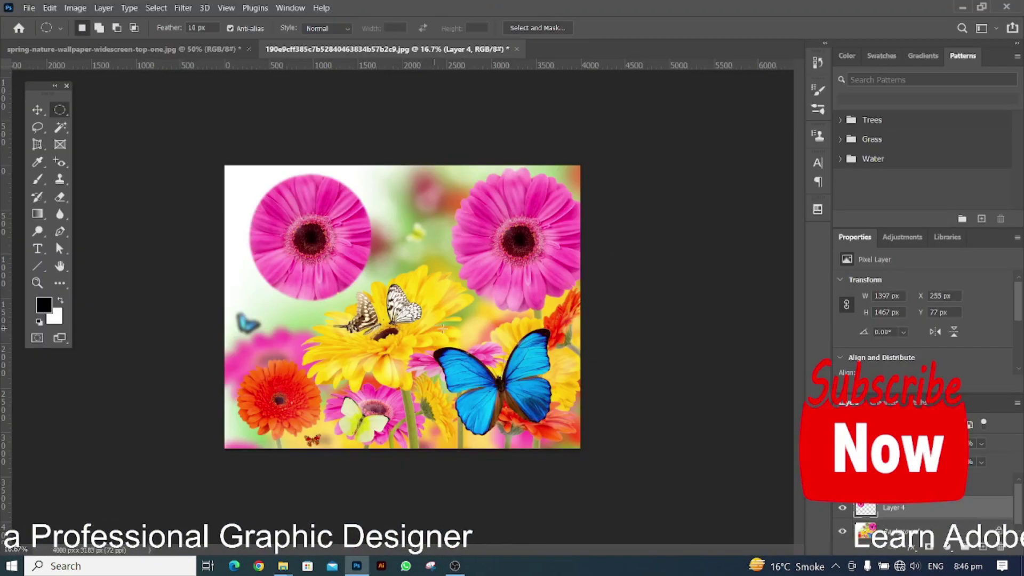